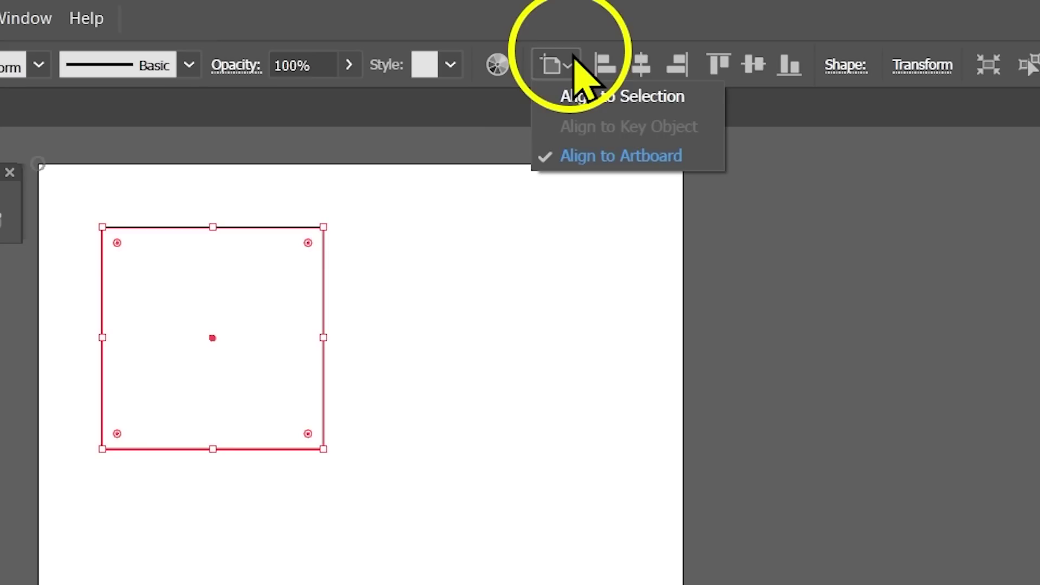
Center the square horizontally and vertically on the artboard
left_click(574, 57)
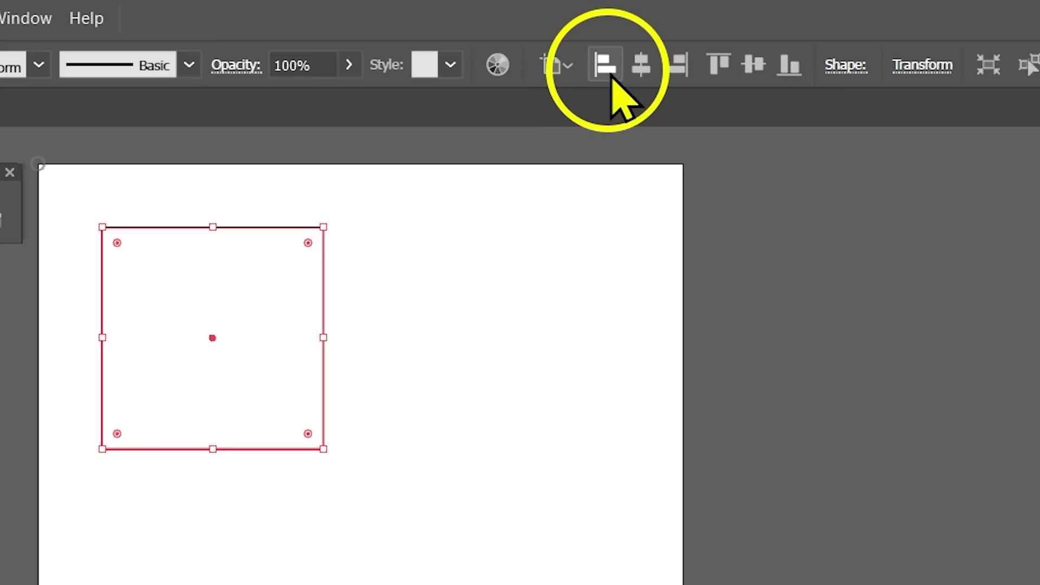
left_click(641, 66)
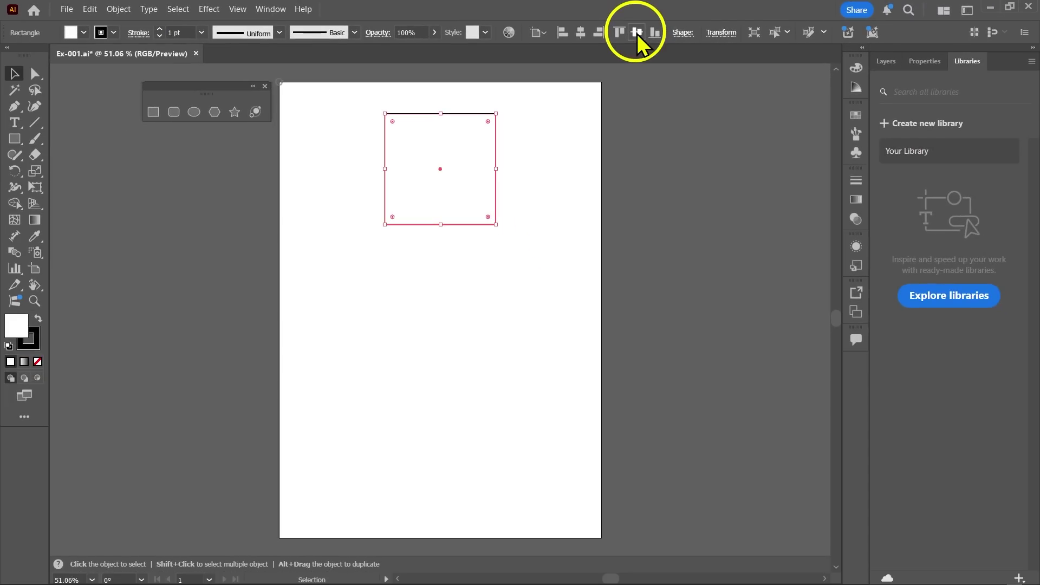
left_click(711, 44)
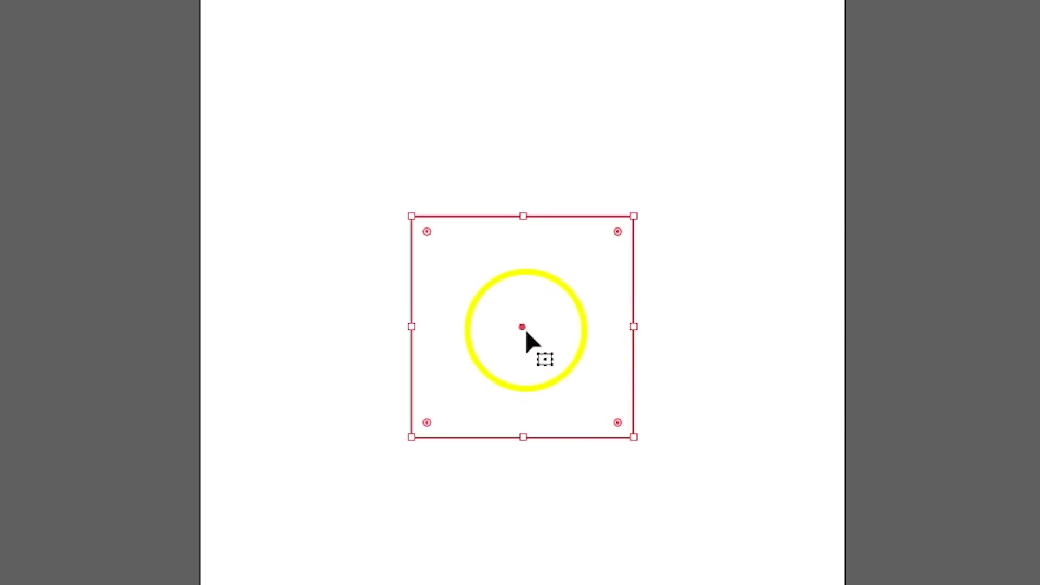
Try moving the square by its center point and check the Smart Guides setting
mouse_move(522, 328)
left_mouse_down()
mouse_move(513, 307)
mouse_move(521, 288)
mouse_move(534, 293)
mouse_move(525, 293)
mouse_move(524, 328)
left_mouse_up()
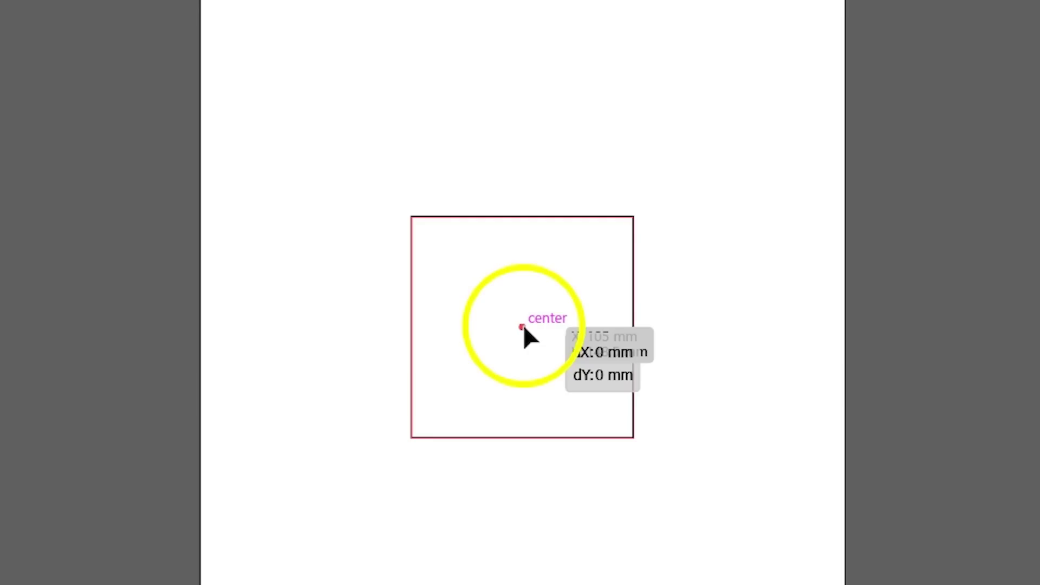
left_click_drag(524, 327, 453, 307)
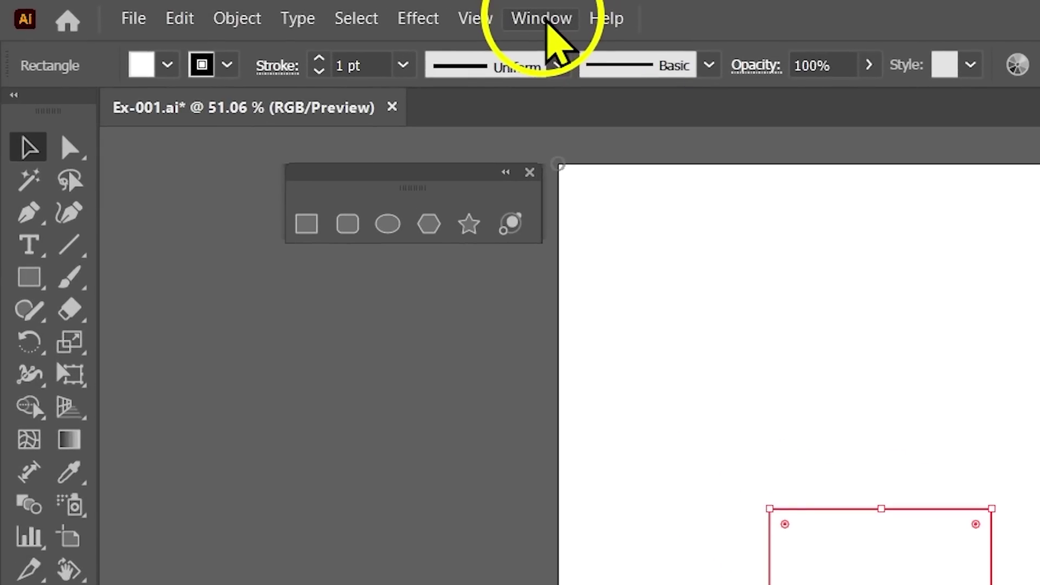
left_click(237, 9)
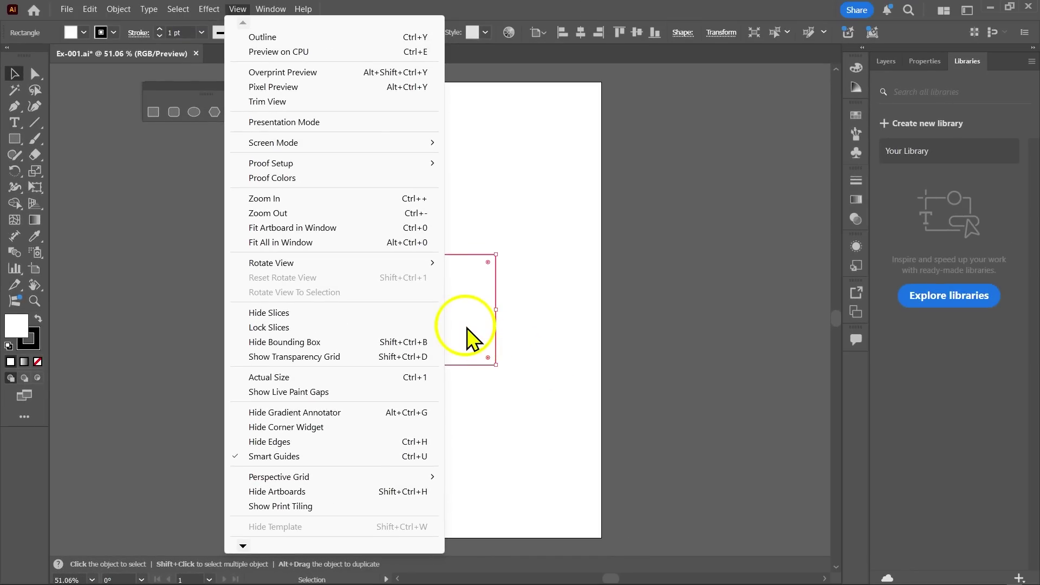
left_click(465, 324)
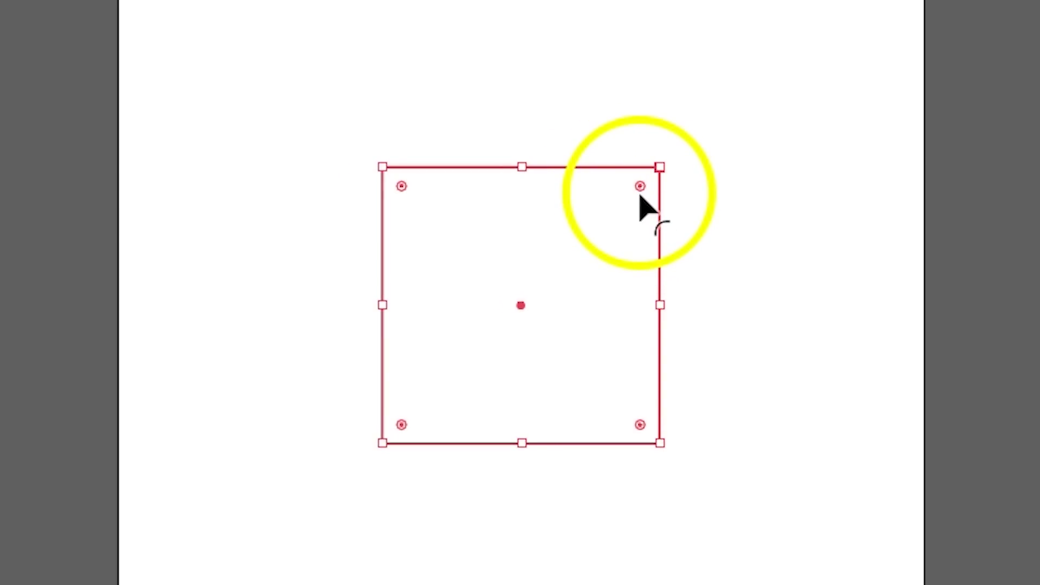
Try rounding the square's corners by pulling the upper-right live corner widget
scroll(641, 200, "up", 5)
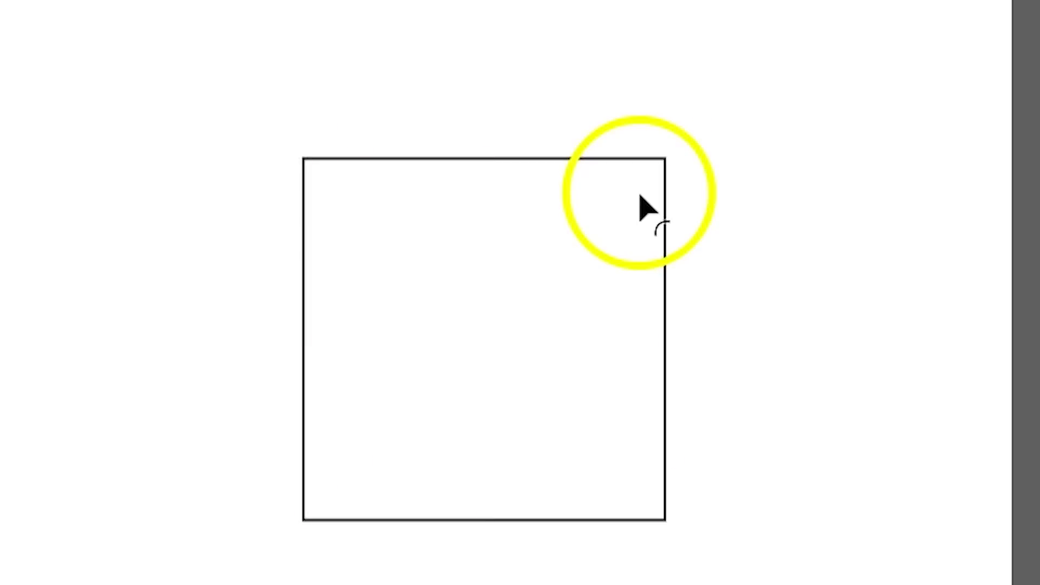
scroll(639, 198, "up", 5)
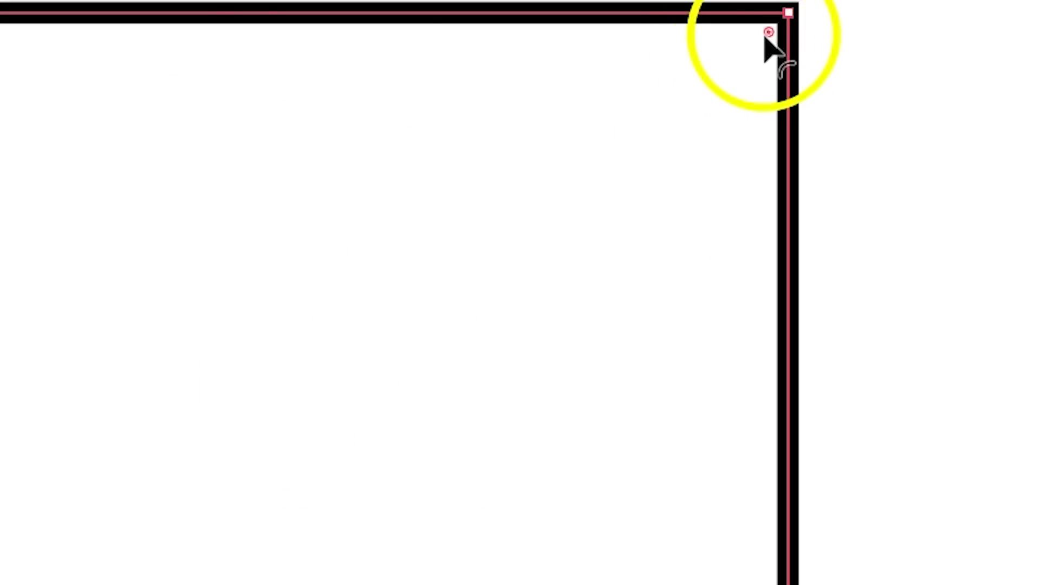
key("ctrl+0")
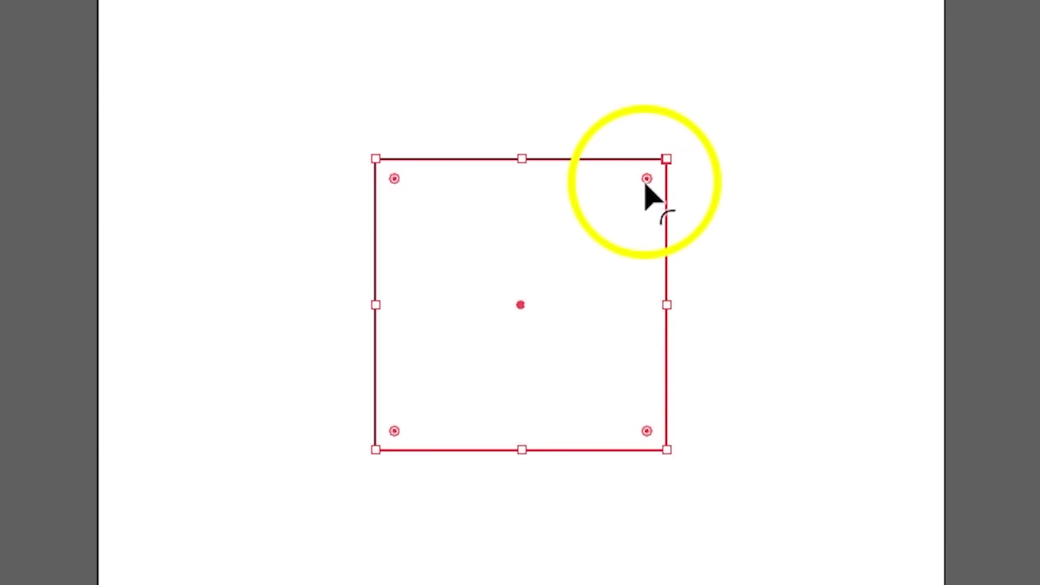
left_click_drag(645, 183, 695, 167)
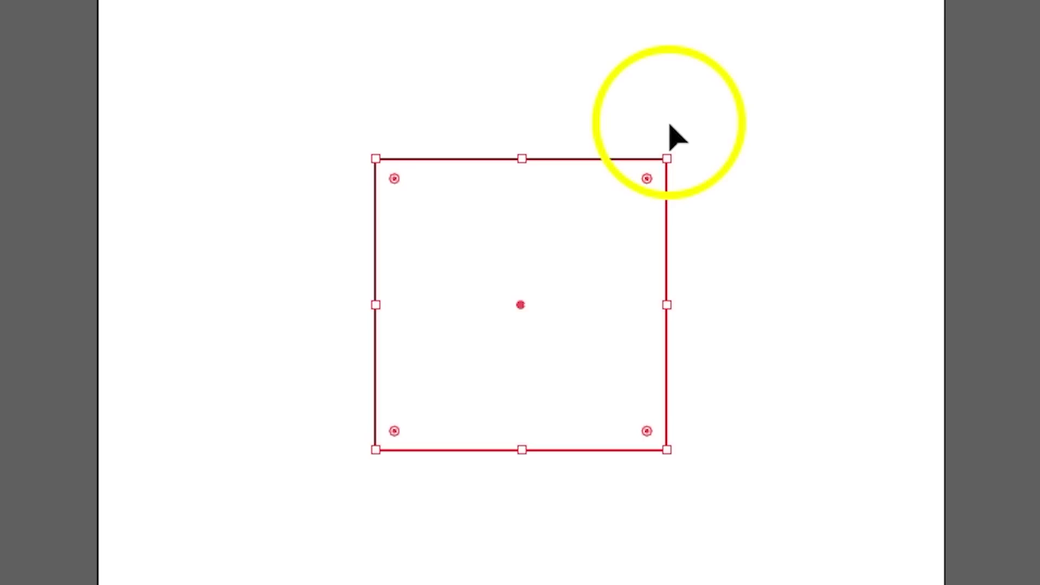
left_click(648, 181)
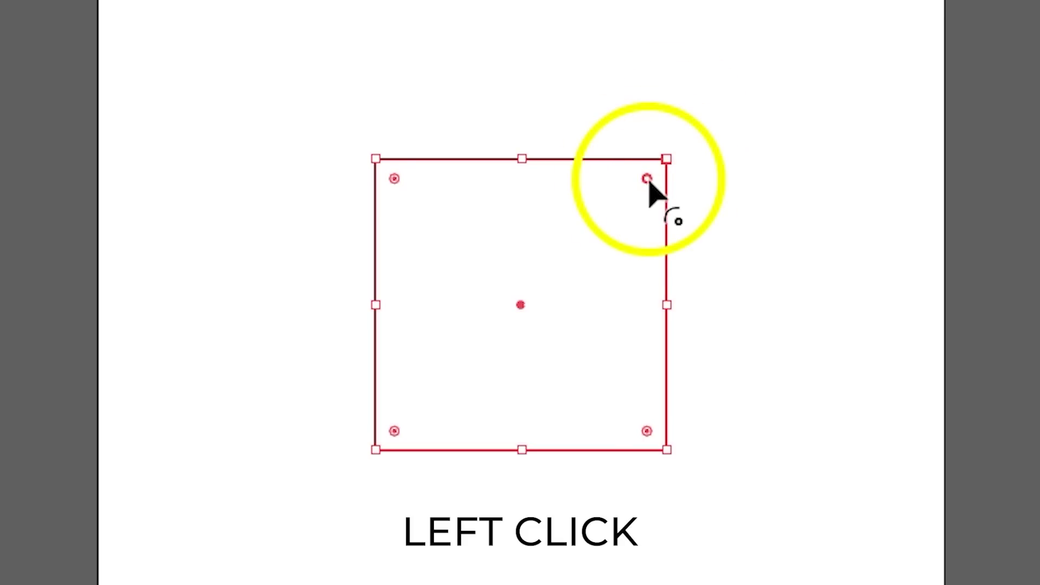
left_click_drag(649, 182, 715, 139)
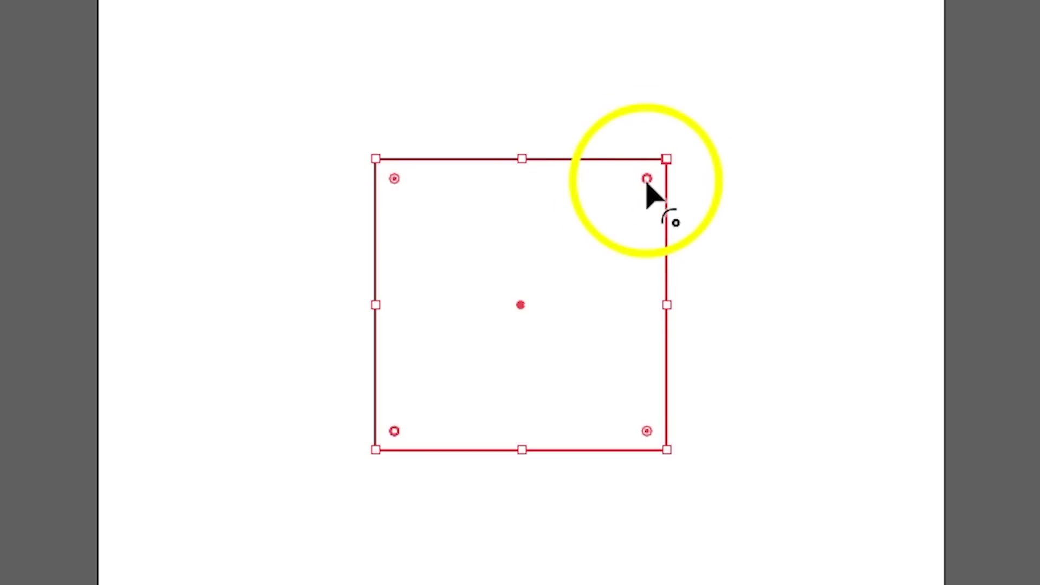
left_click_drag(648, 184, 692, 154)
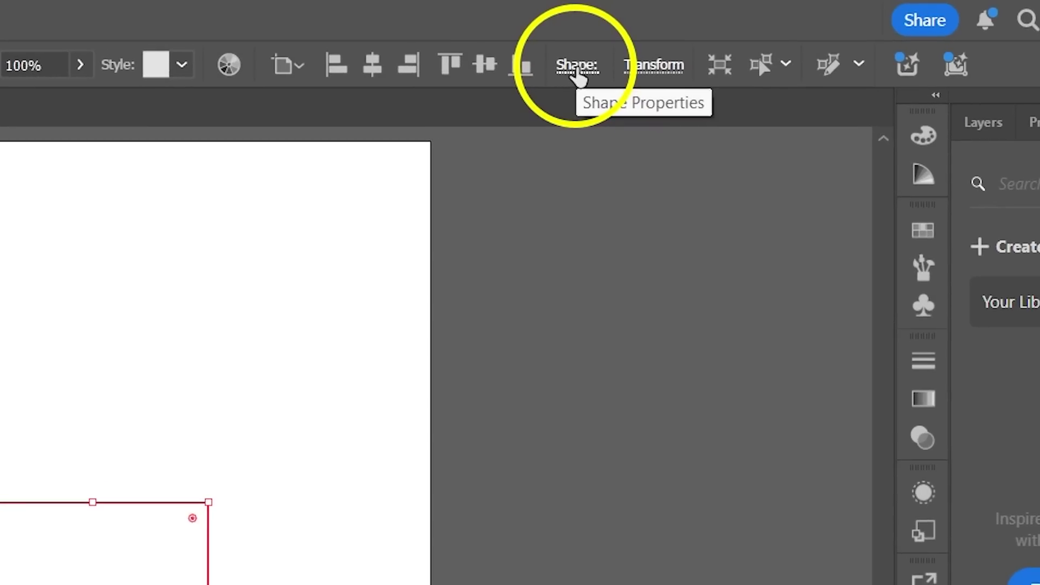
Set the square's width to 100 mm with proportions linked, and recheck its width and height
left_click(578, 65)
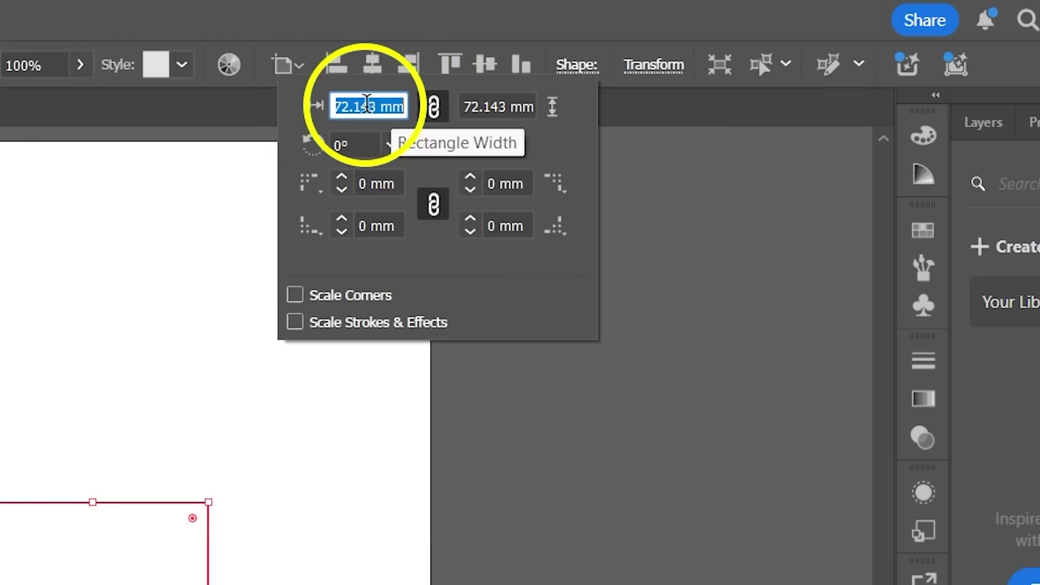
type("100")
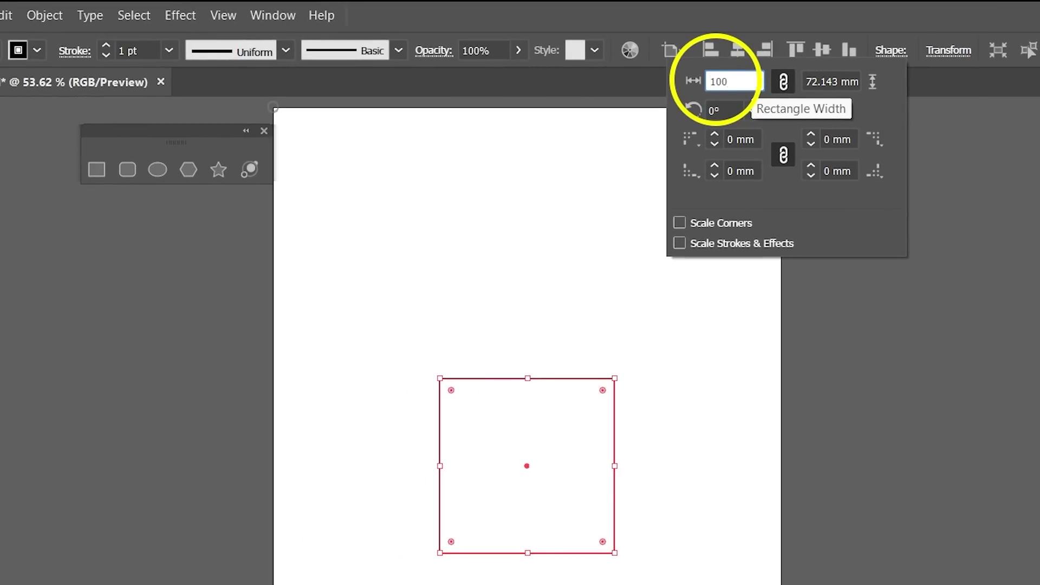
key("Return")
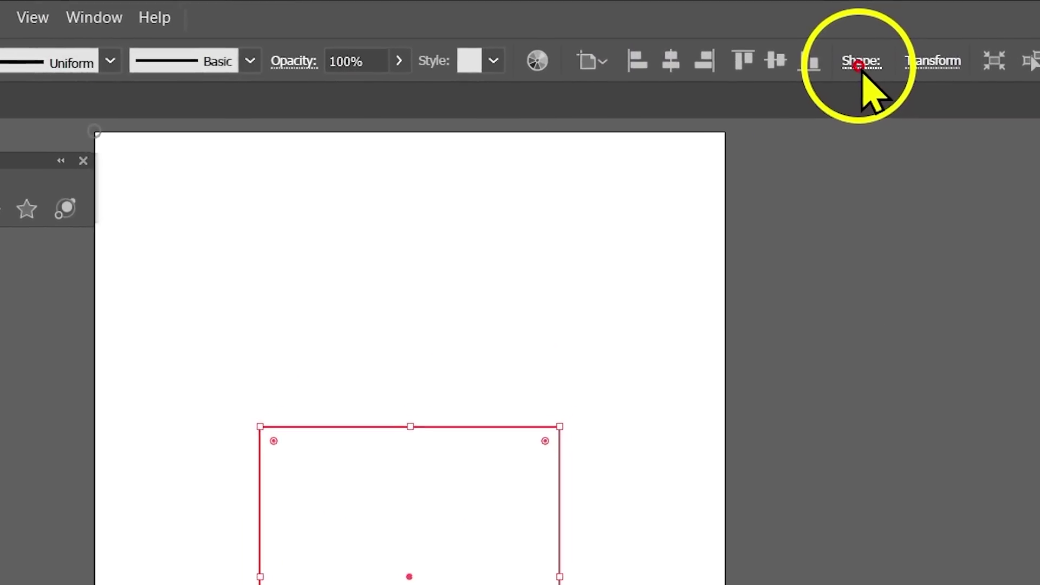
left_click(859, 64)
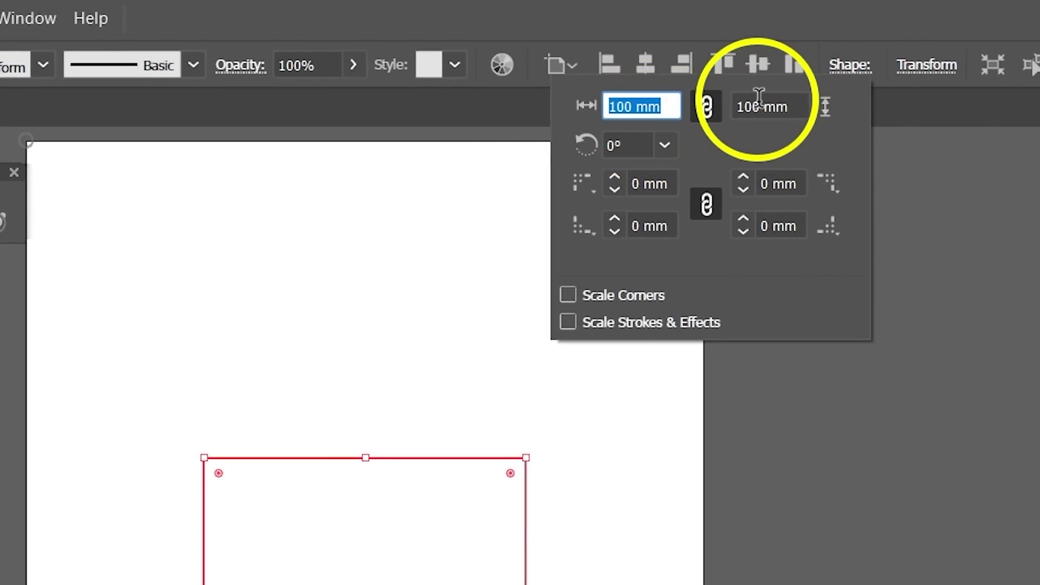
left_click(758, 103)
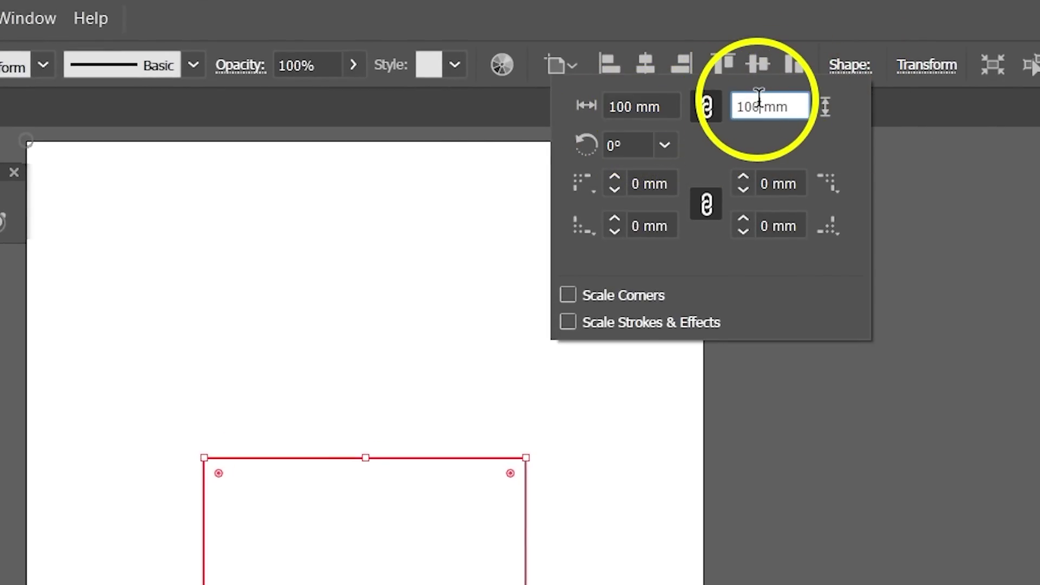
left_click(653, 106)
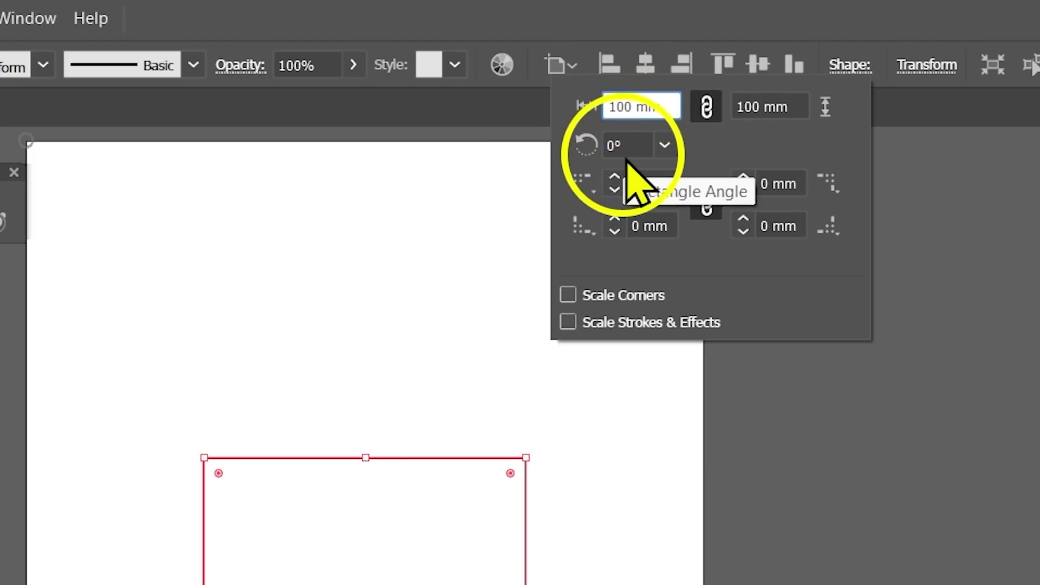
Try rotating the square to 30°, and reset its angle to 0°
left_click(665, 145)
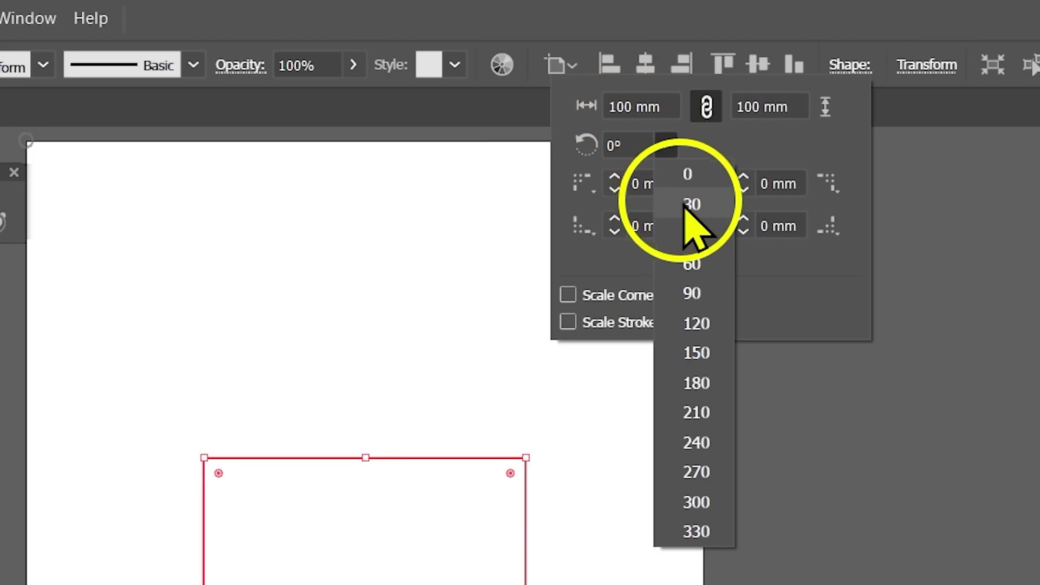
left_click(692, 204)
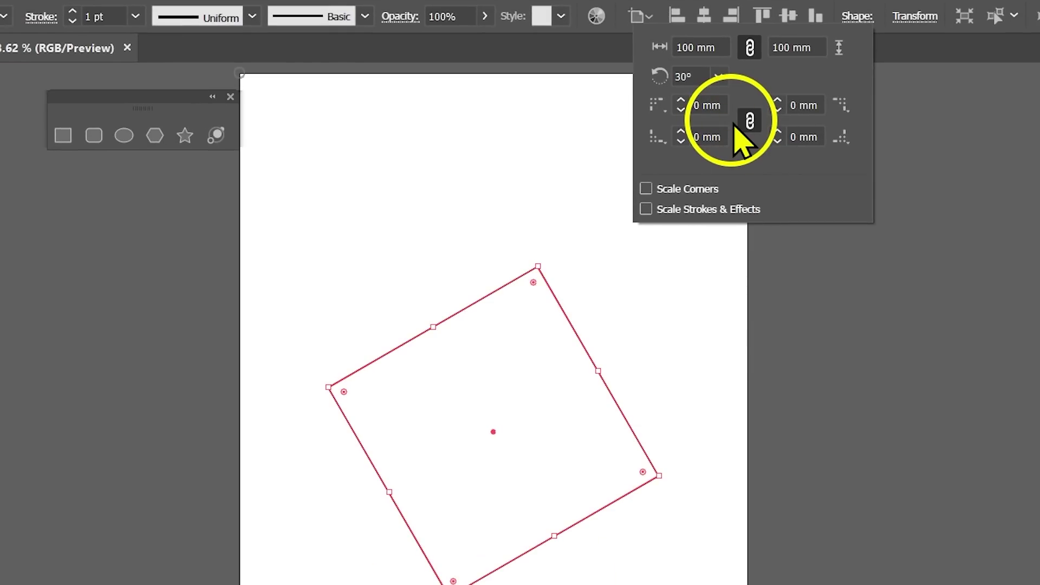
left_click(718, 76)
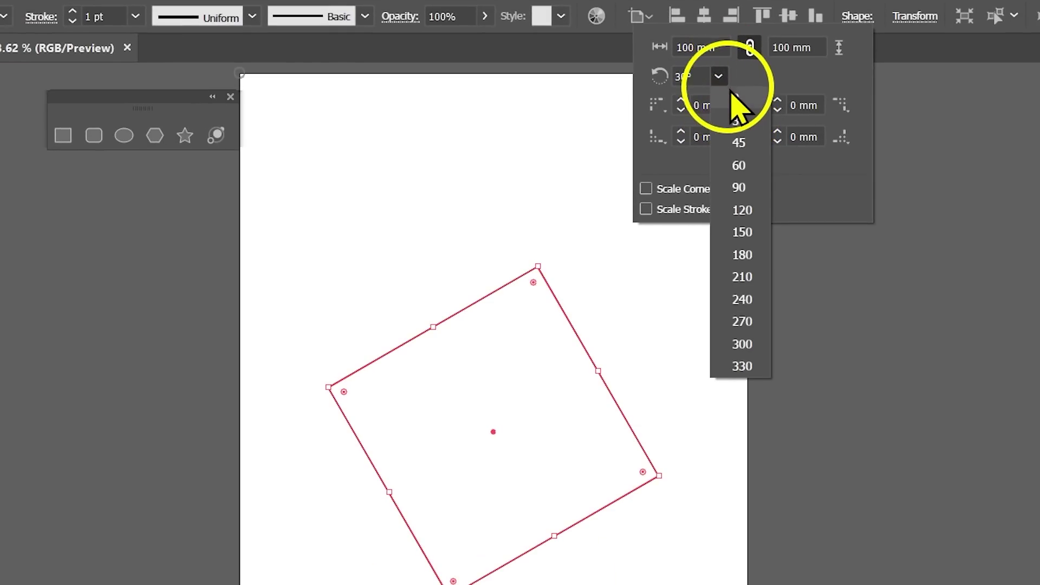
left_click(739, 98)
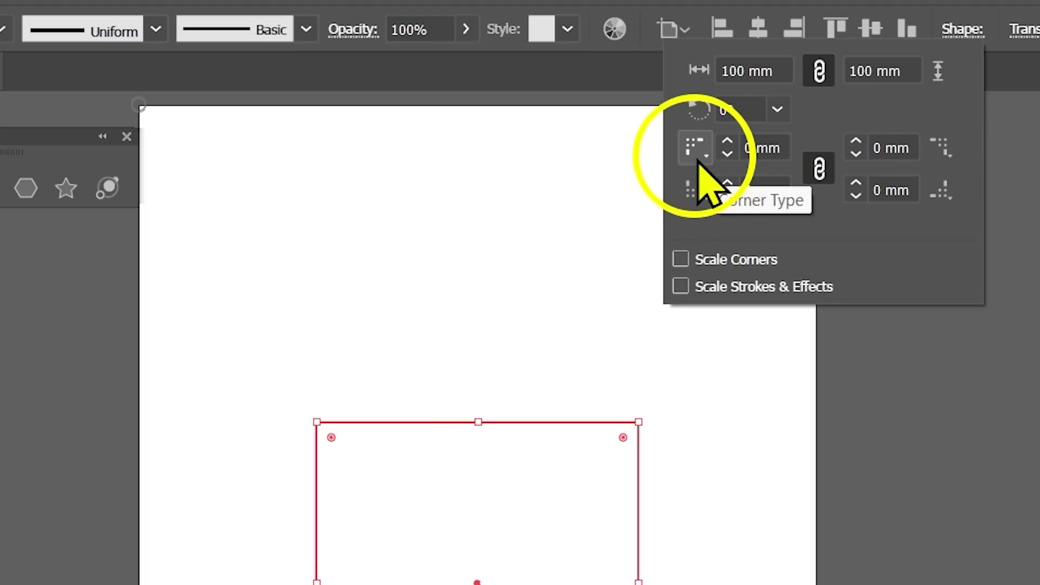
Give all four linked corners of the square the Round type with a 20 mm radius, and deselect it
left_click(699, 162)
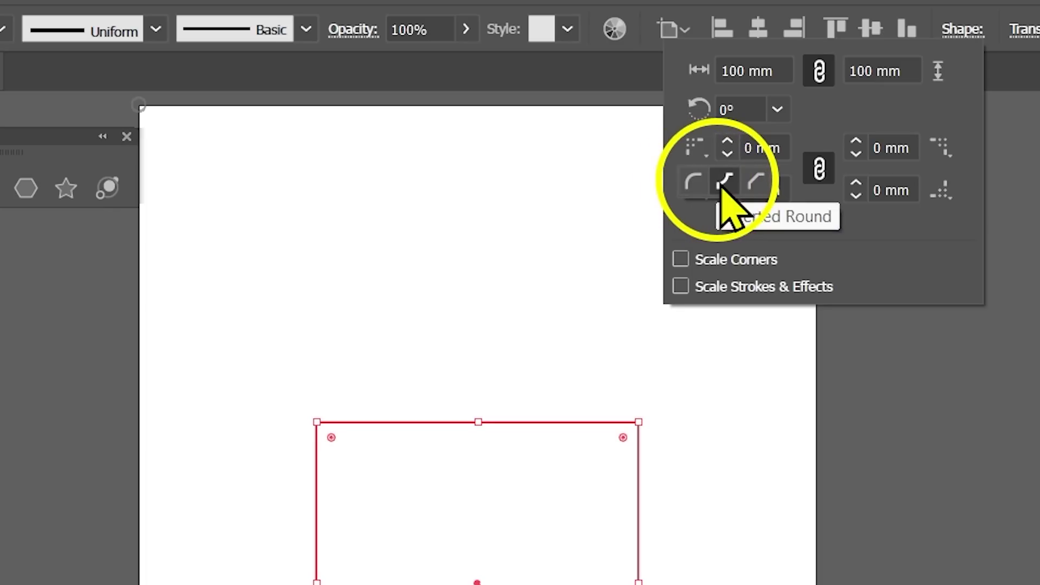
left_click(693, 183)
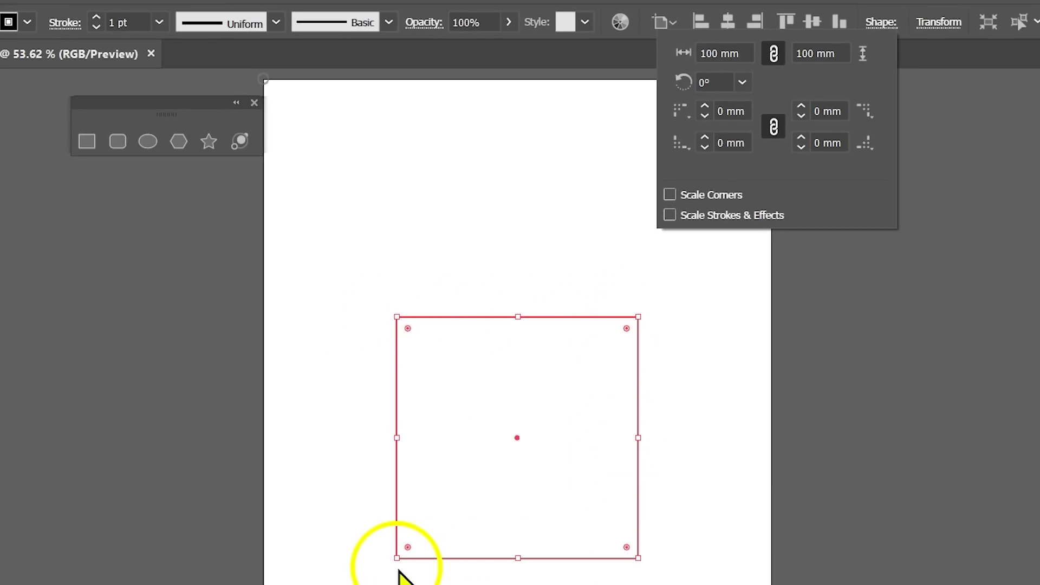
left_click(747, 111)
left_click(705, 114)
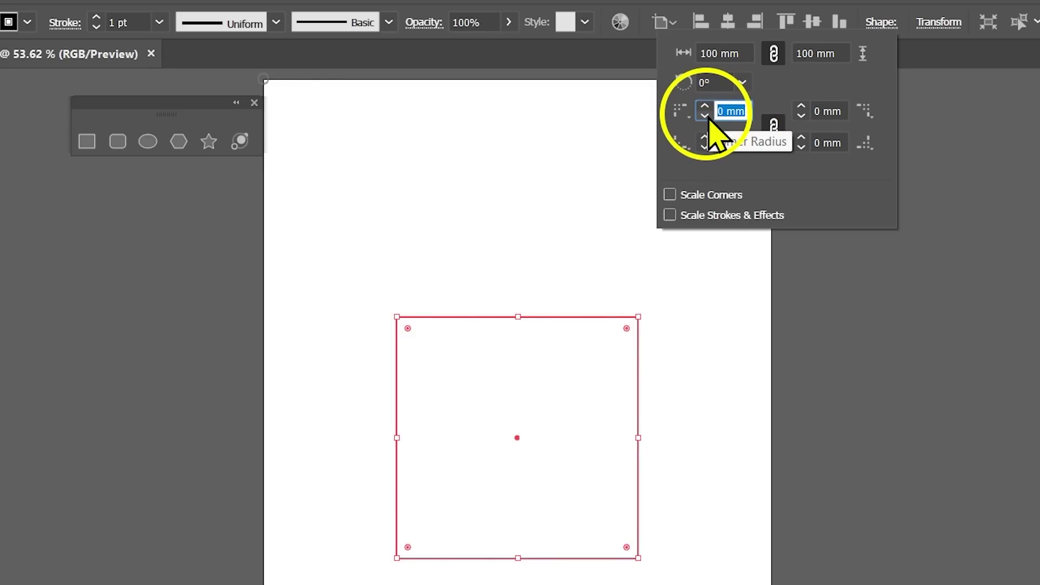
type("20")
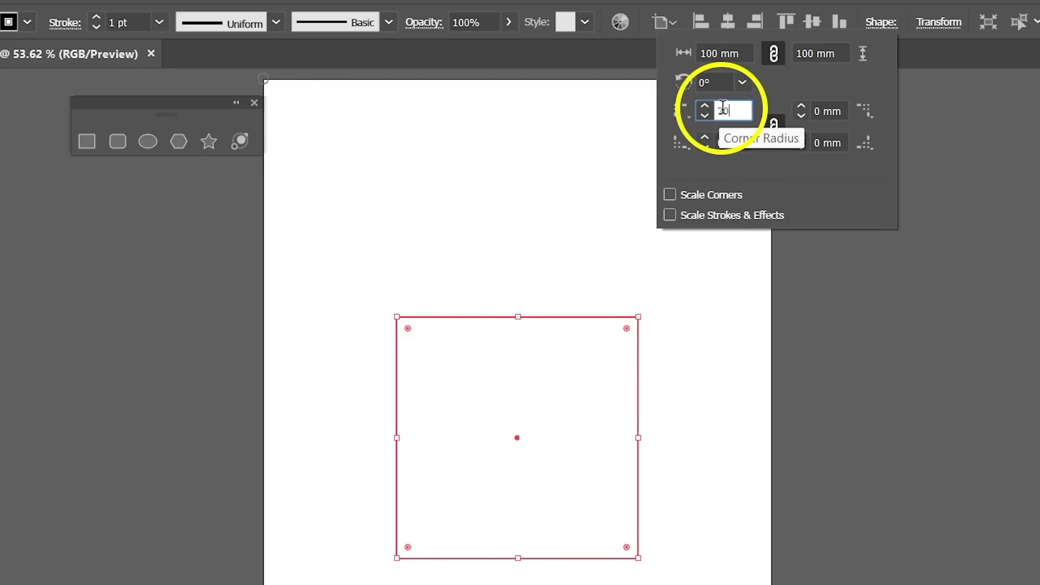
key("Return")
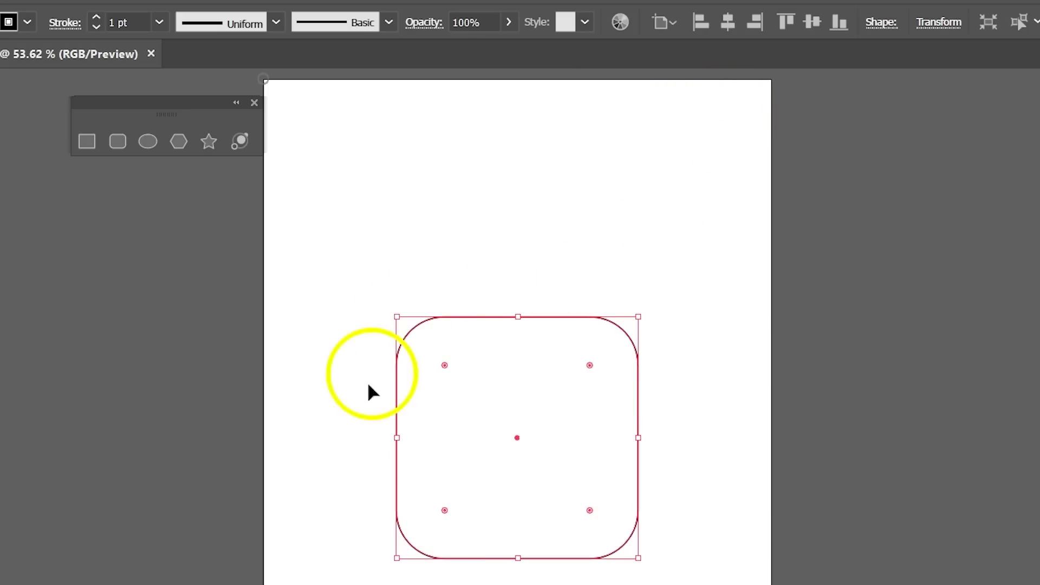
left_click(727, 470)
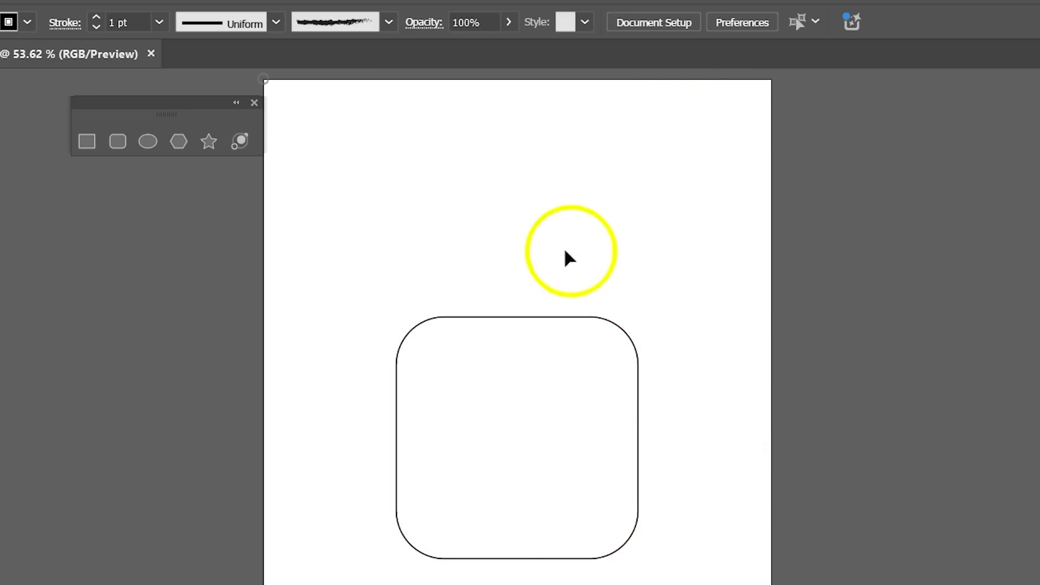
Set the rounded square's stroke weight to 2 pt and deselect it
left_click(440, 315)
left_click(440, 315)
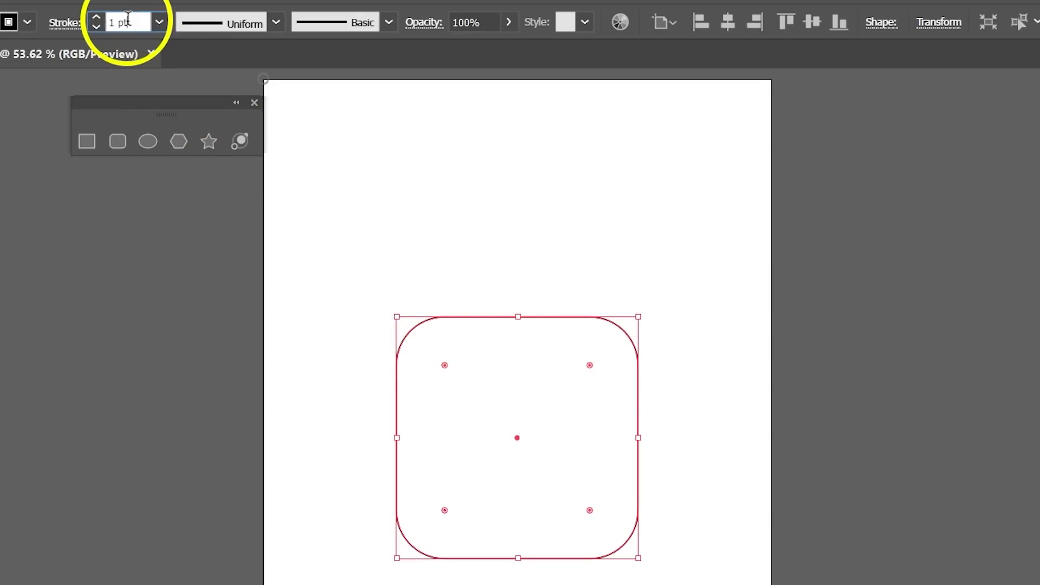
left_click(95, 24)
key("Return")
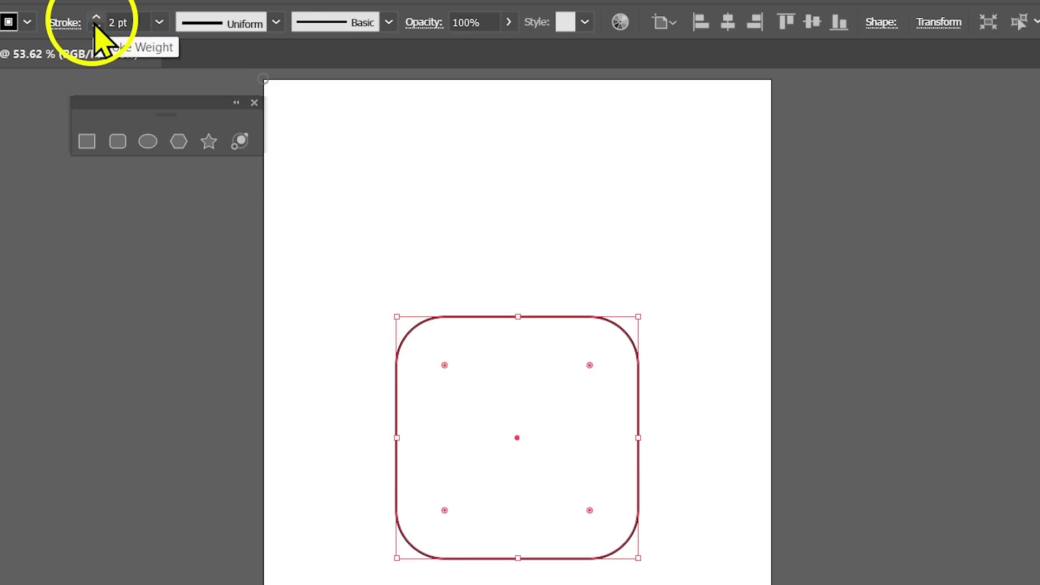
left_click(548, 288)
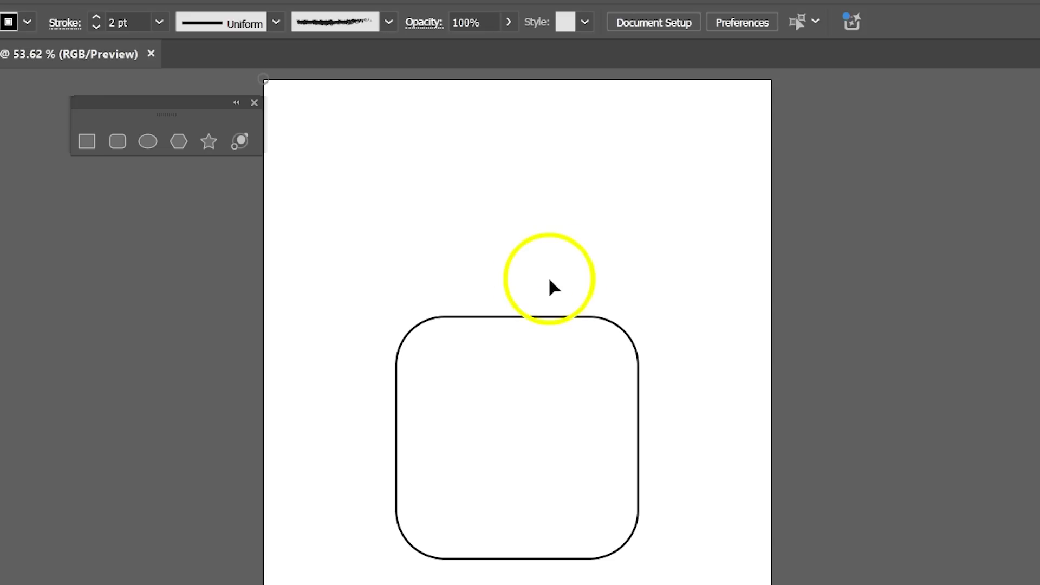
Set the linked corner radius of the rounded square to 0 mm so all four corners are sharp
left_click(569, 322)
left_click(892, 26)
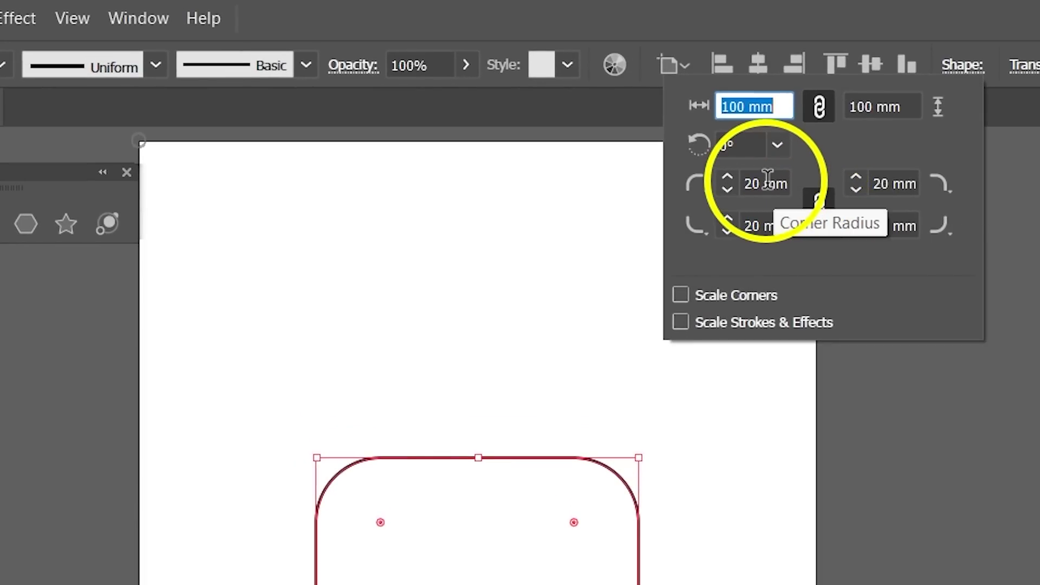
left_click(735, 108)
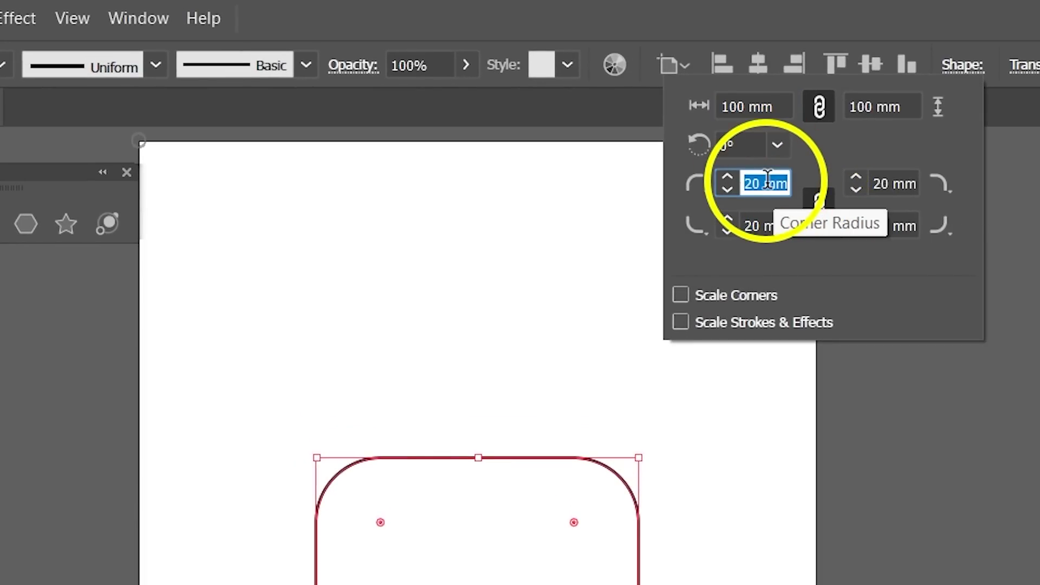
type("0")
key("Return")
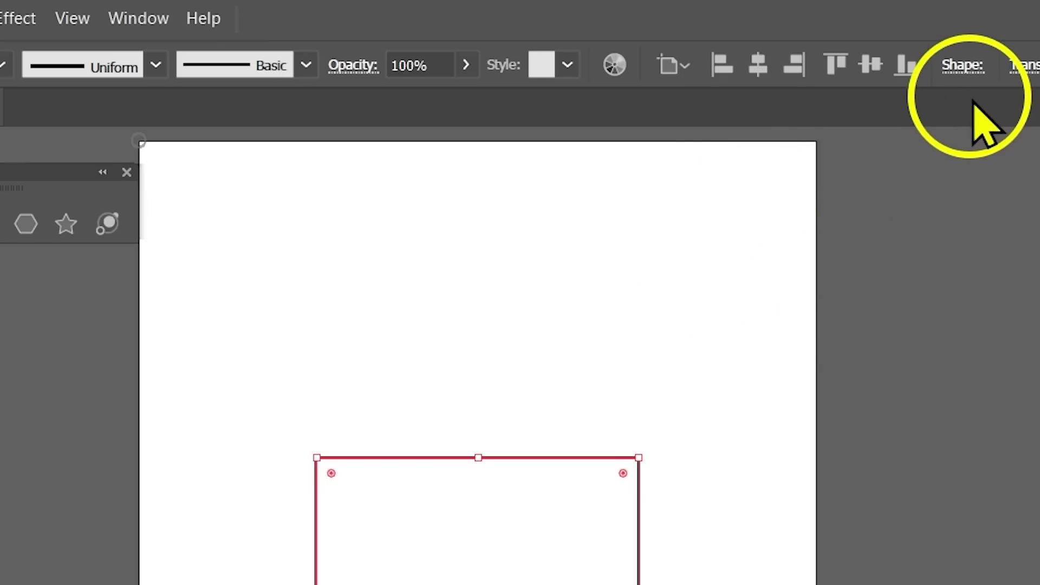
Unlink the square's corner radii and set the bottom-left corner to 10 mm and the top-right corner to 20 mm
left_click(968, 75)
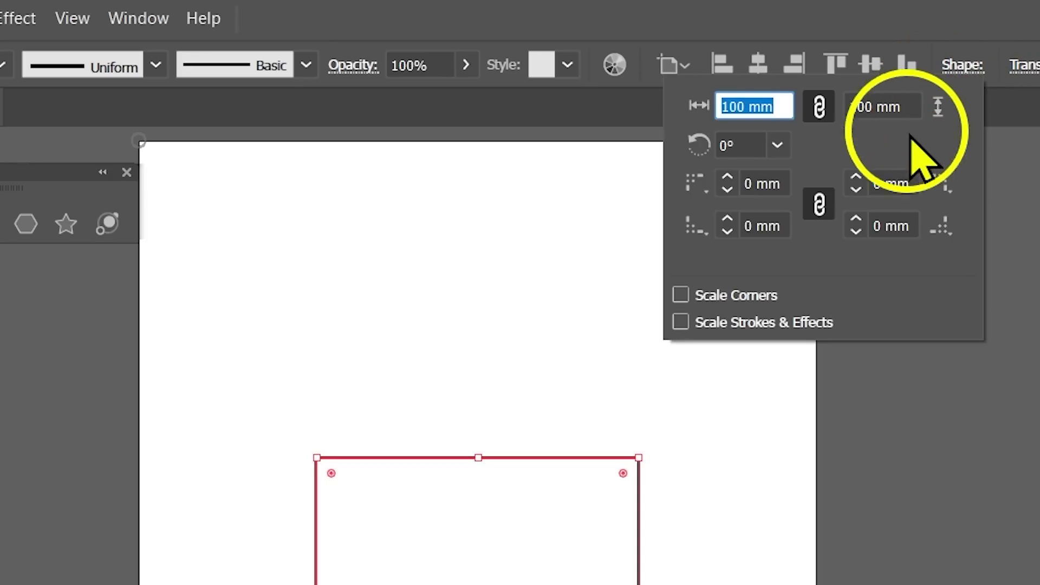
left_click(819, 206)
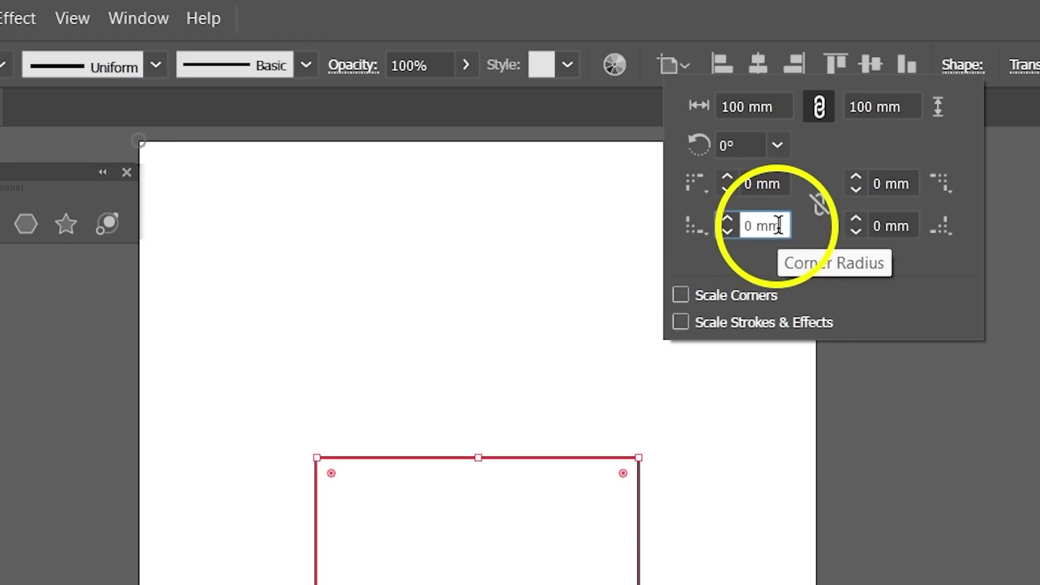
left_click(778, 225)
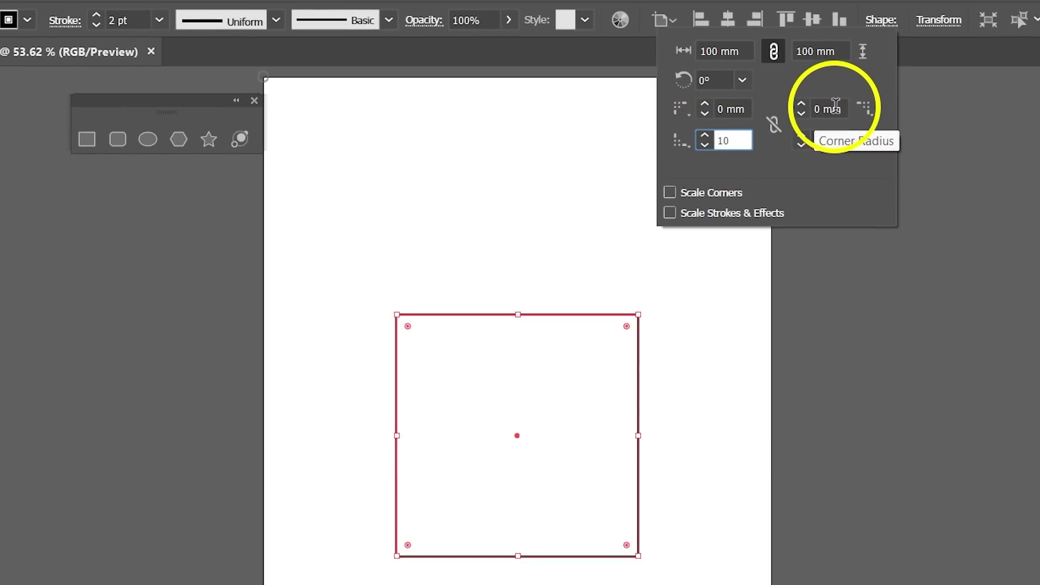
left_click(812, 109)
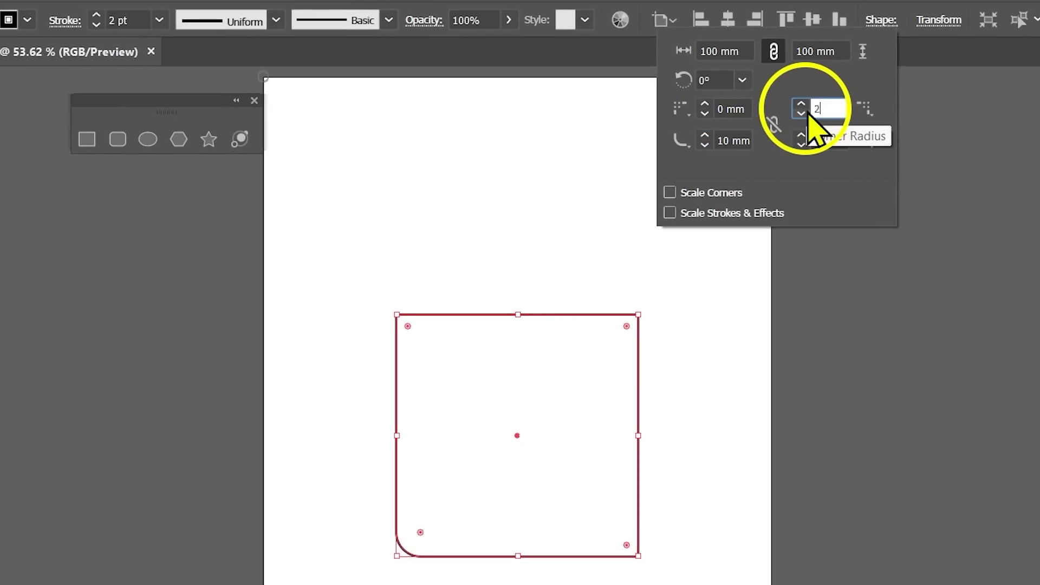
type("20")
left_click(828, 137)
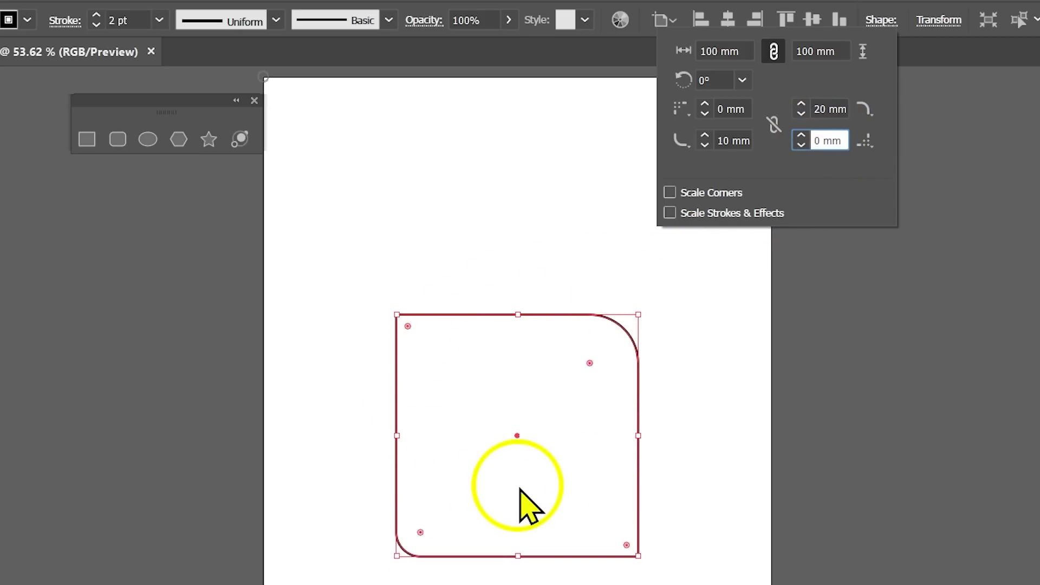
Increase the square's top-right corner radius to 50 mm and its bottom-left corner radius to 100 mm
left_click(821, 109)
type("50")
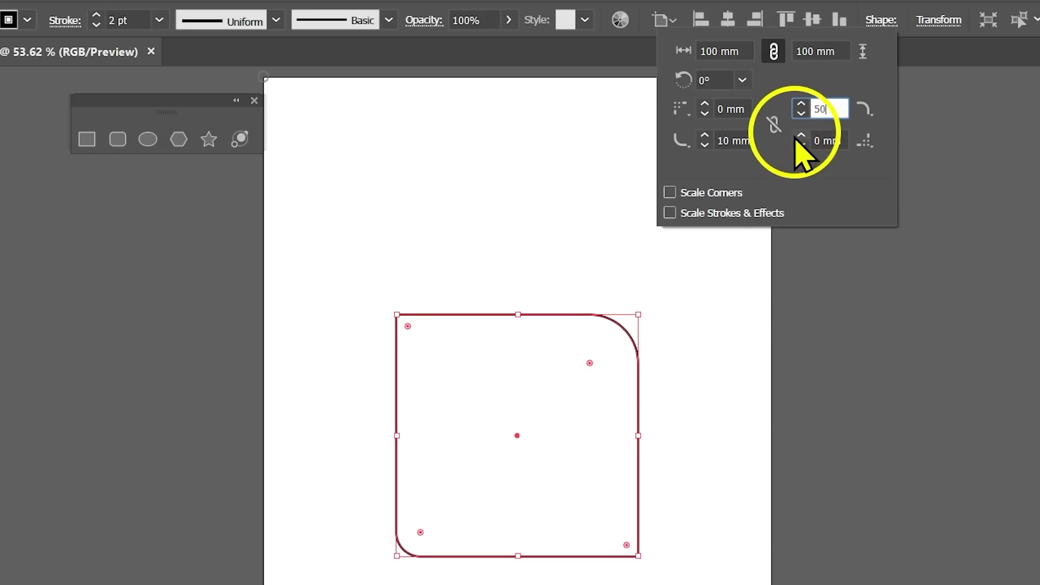
left_click(744, 138)
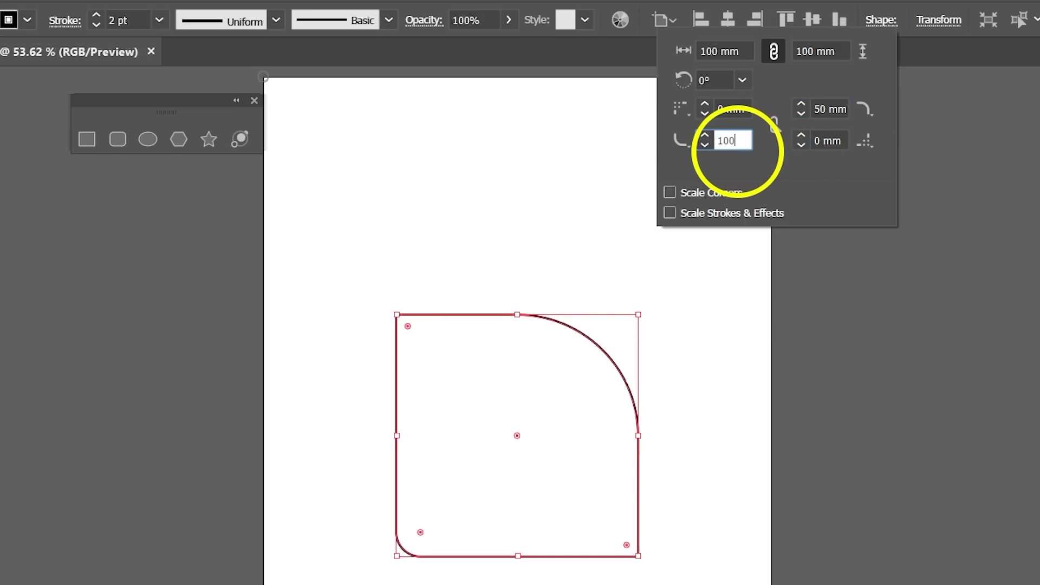
left_click(739, 109)
left_click(631, 488)
left_click(637, 504)
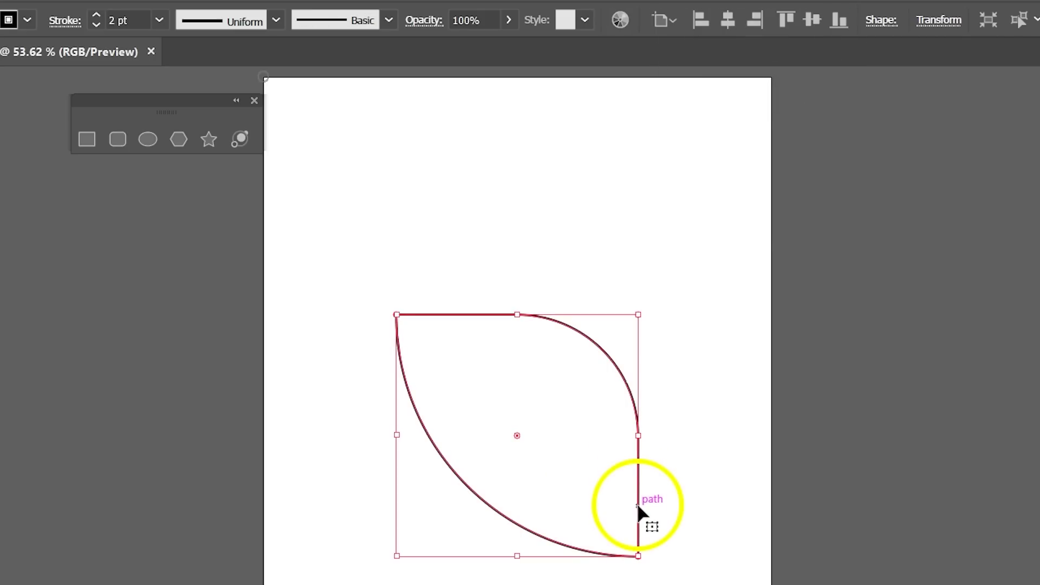
Reset the bottom-left and top-right corner radii to 0 mm and relink all four corner radii
left_click(882, 20)
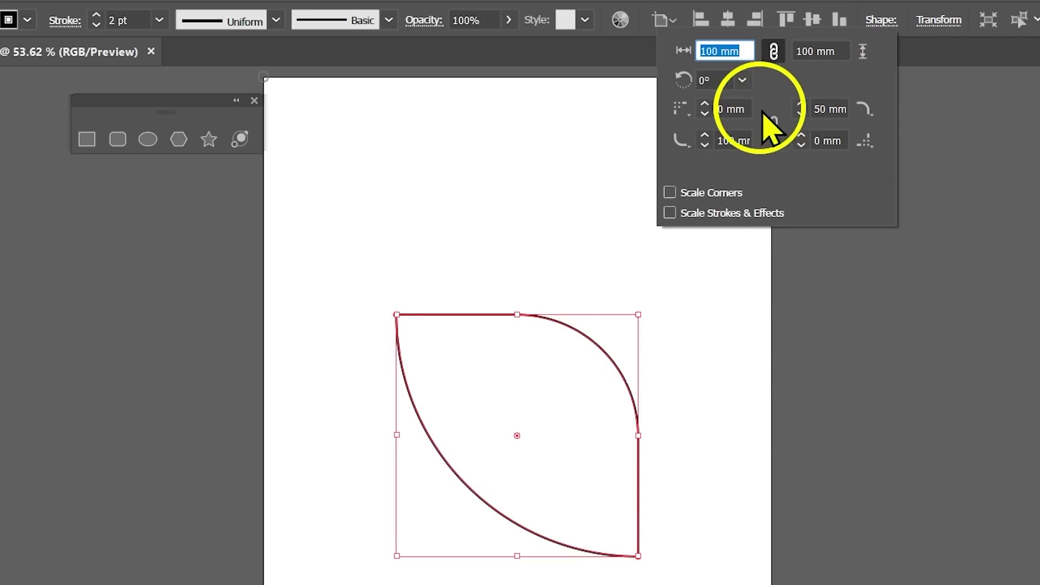
left_click(732, 141)
type("0")
key("Return")
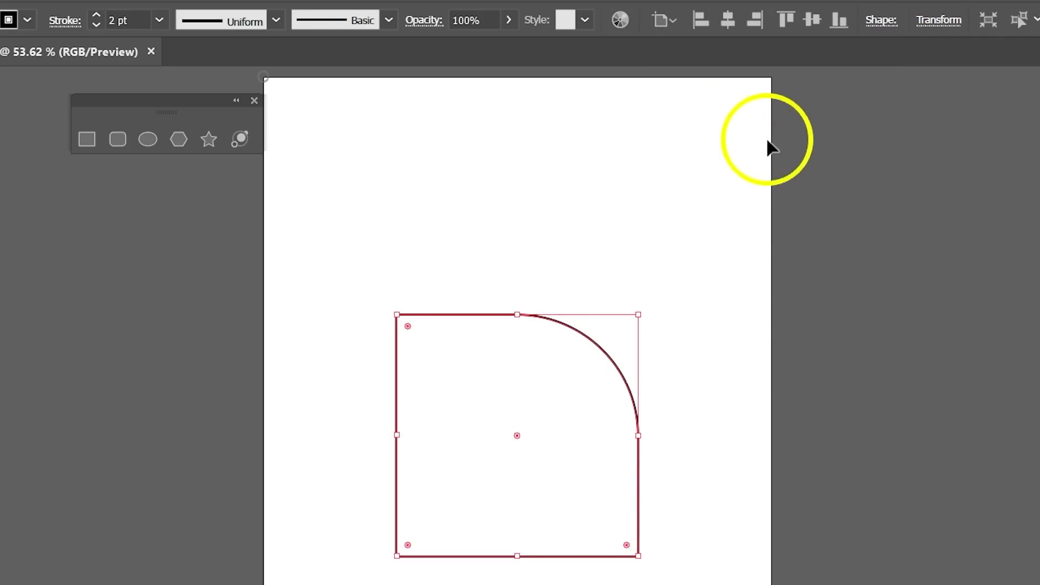
left_click(883, 21)
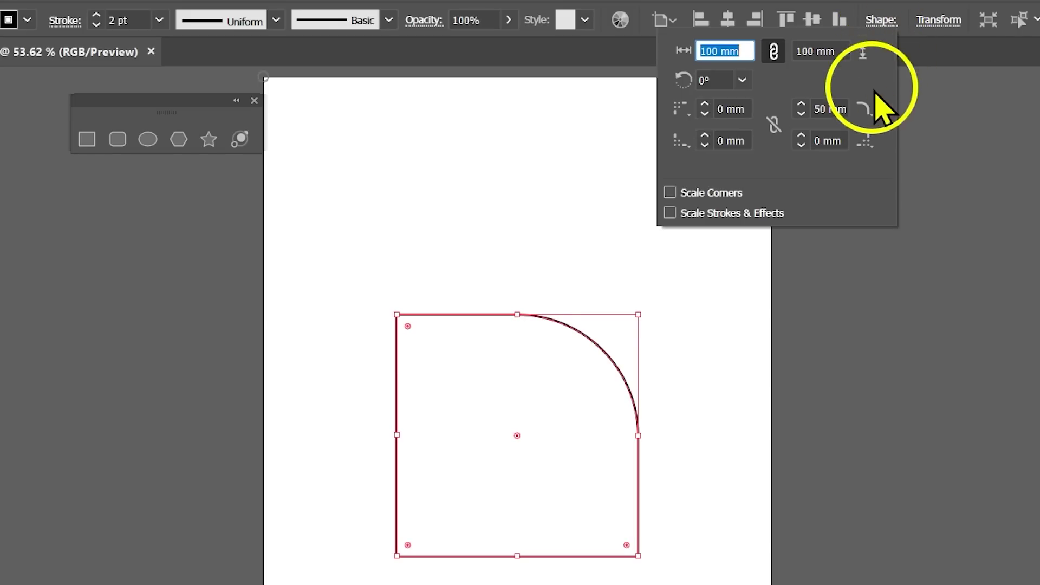
left_click(830, 108)
type("0")
left_click(833, 140)
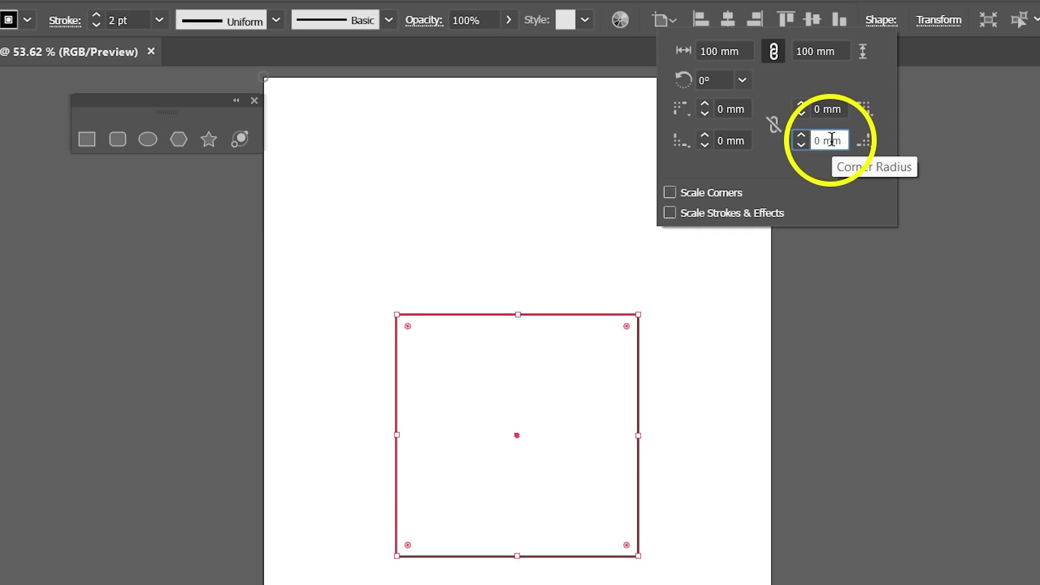
left_click(780, 133)
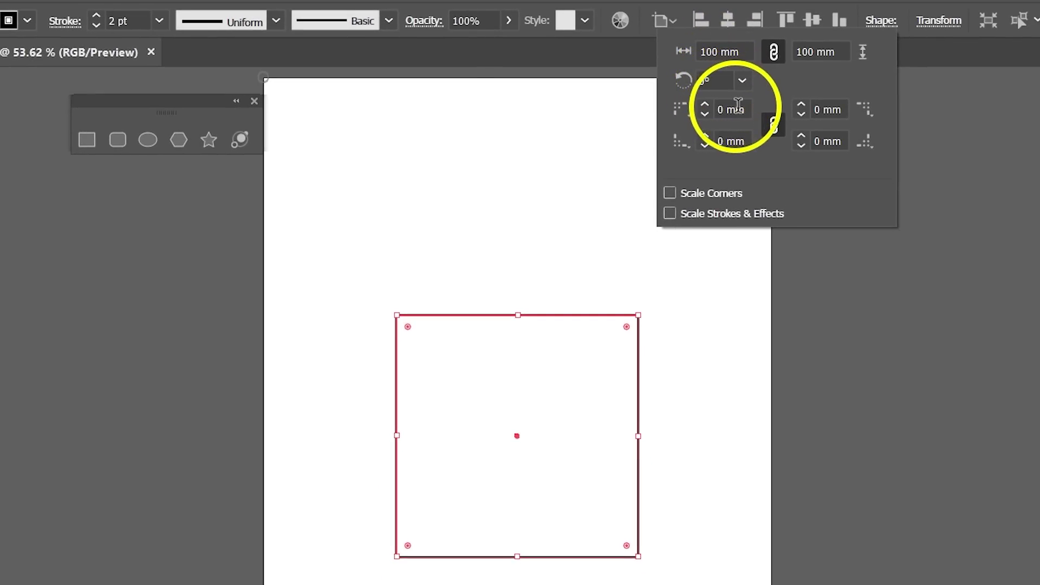
Set the linked radius of all four corners of the square to 15 mm
left_click_drag(744, 108, 712, 110)
type("15")
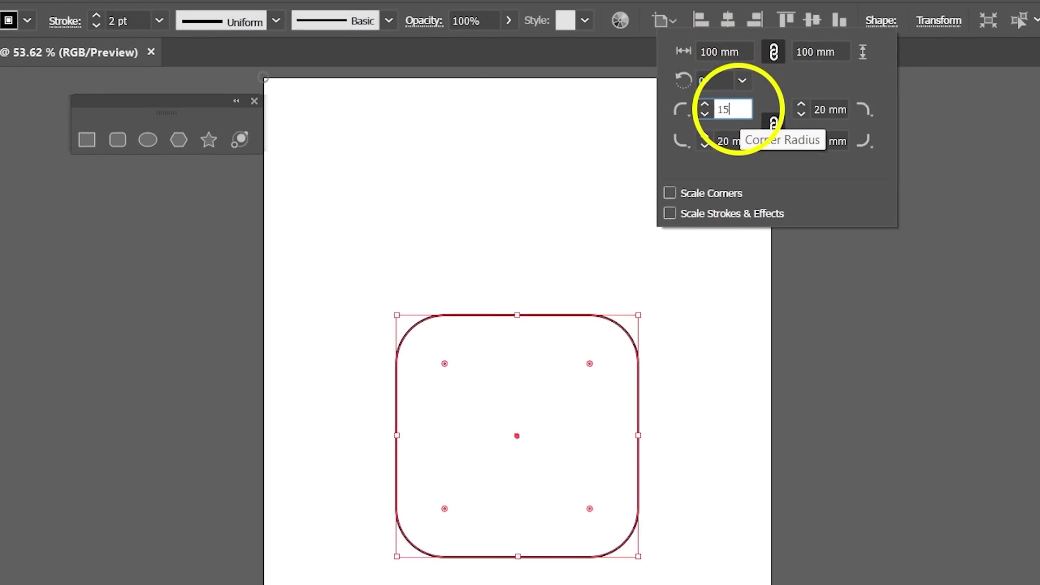
left_click(732, 138)
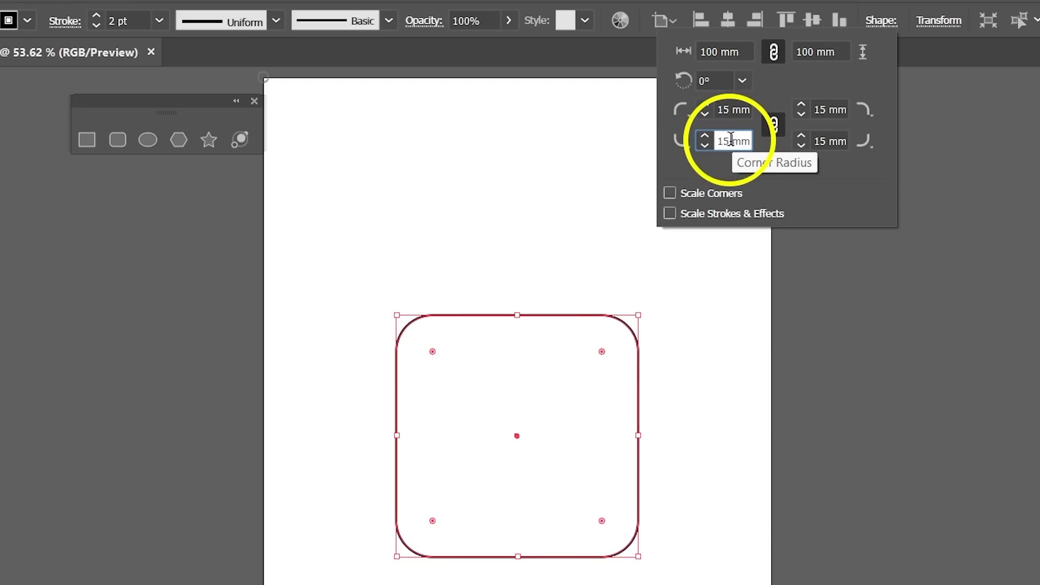
Try resizing the square to a 200 mm width with linked proportions and corner and stroke scaling off, and undo the resize
left_click(721, 52)
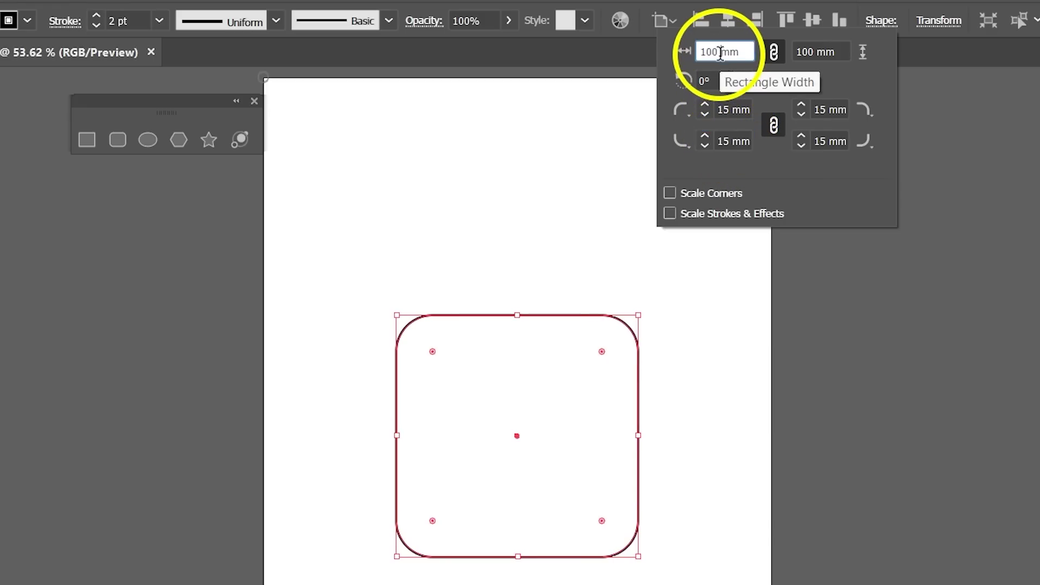
double_click(721, 53)
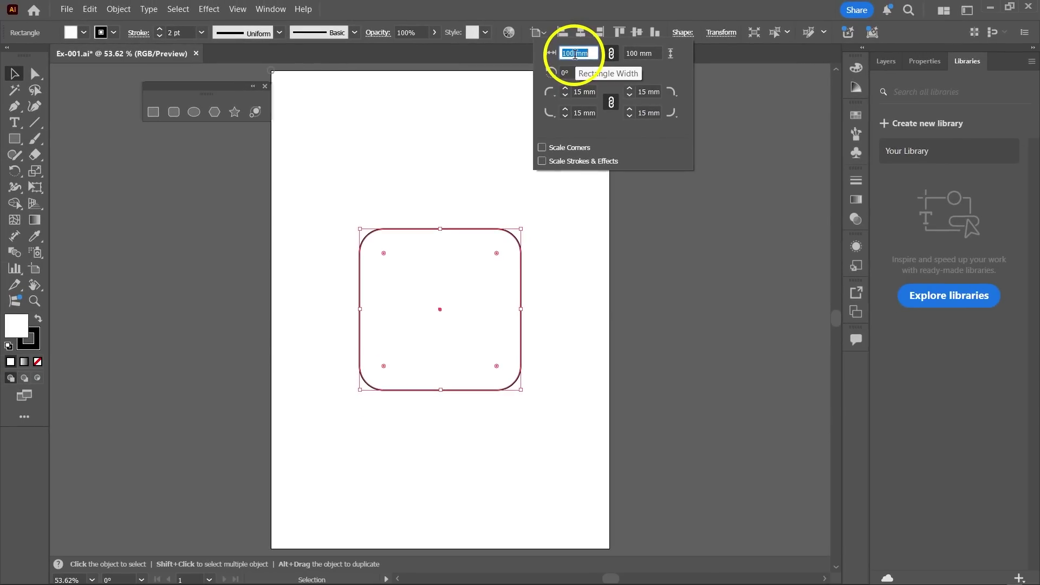
type("200")
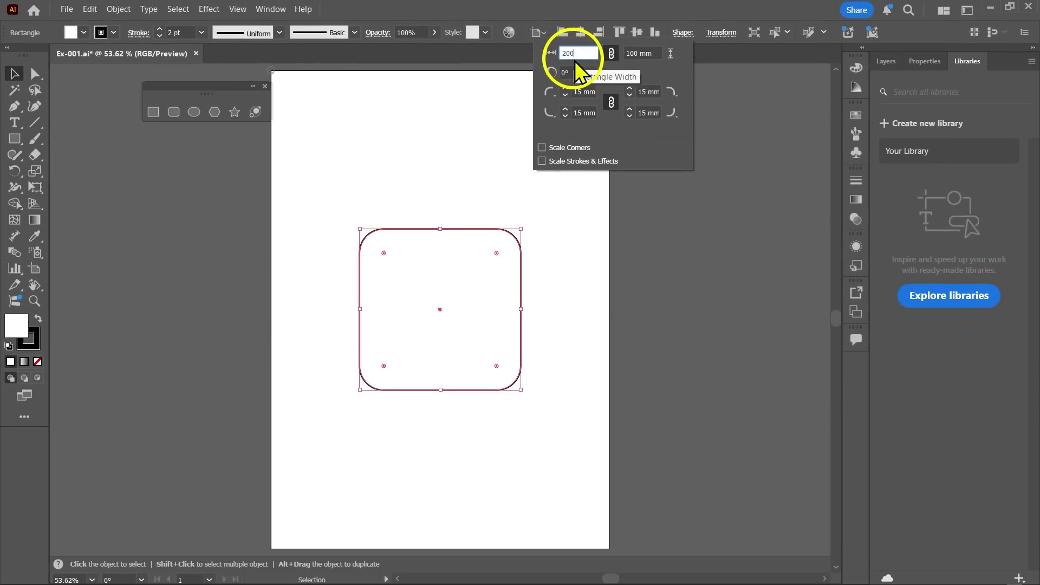
left_click(640, 54)
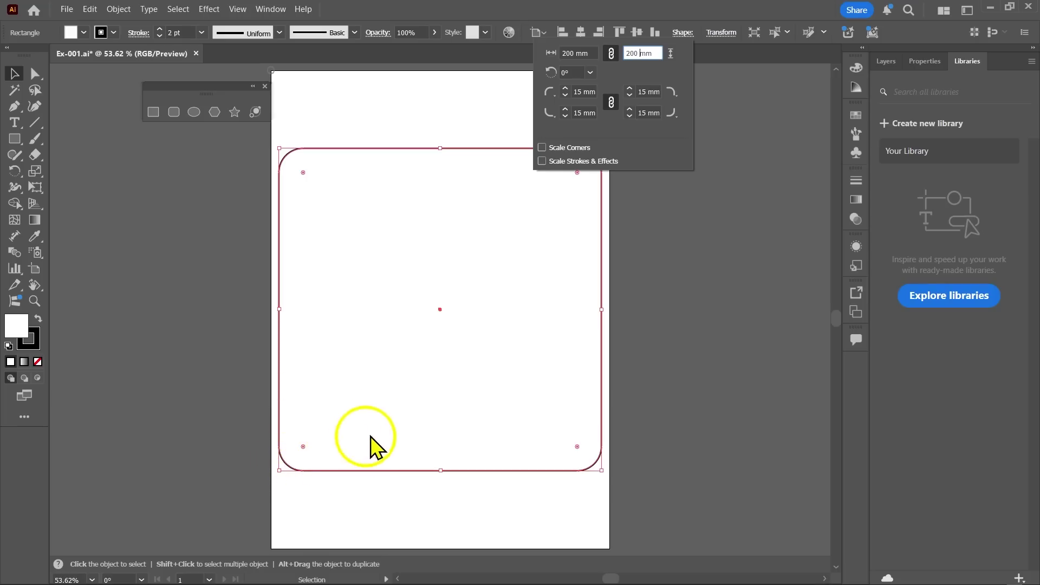
key("ctrl+z")
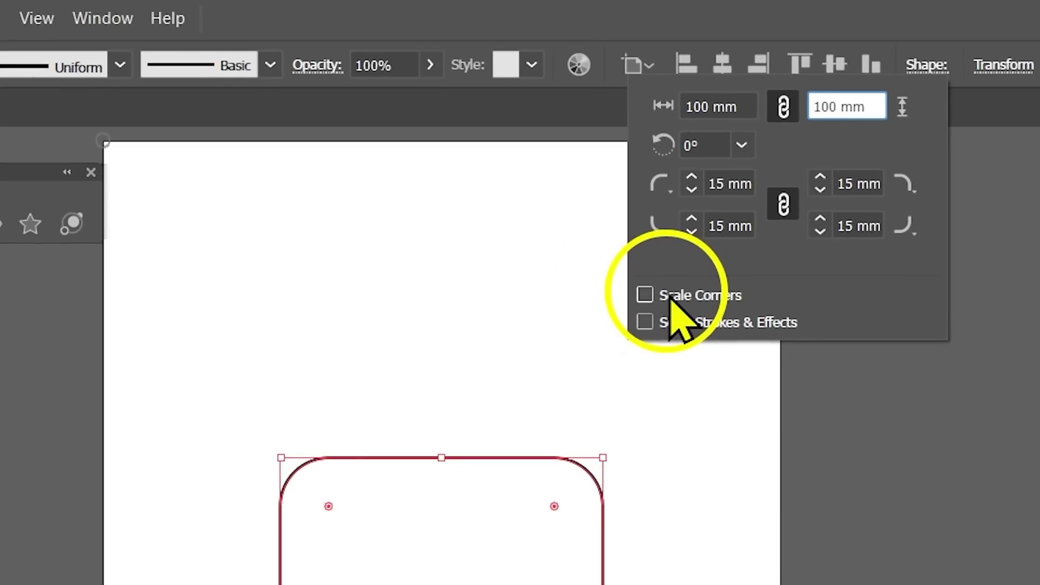
Enable Scale Corners and Scale Strokes & Effects, resize the square to 200 mm with linked proportions, and check its corner radii
left_click(670, 300)
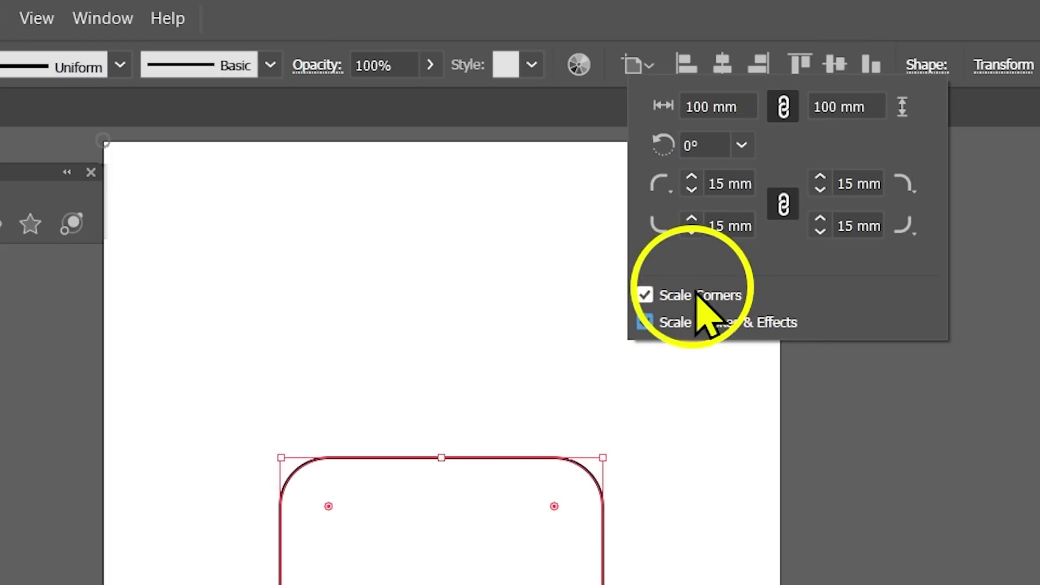
left_click(721, 106)
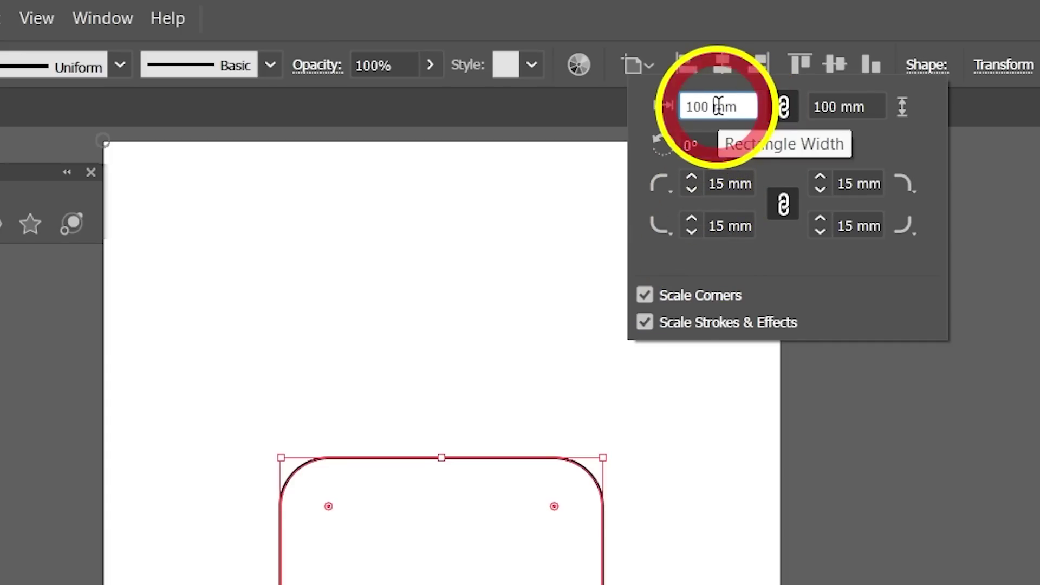
type("200")
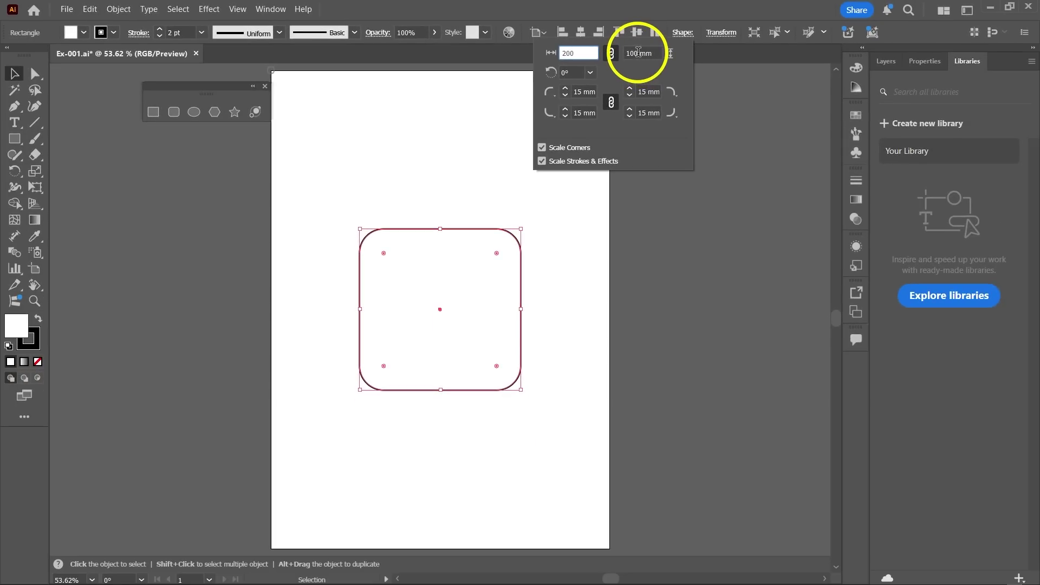
left_click(831, 104)
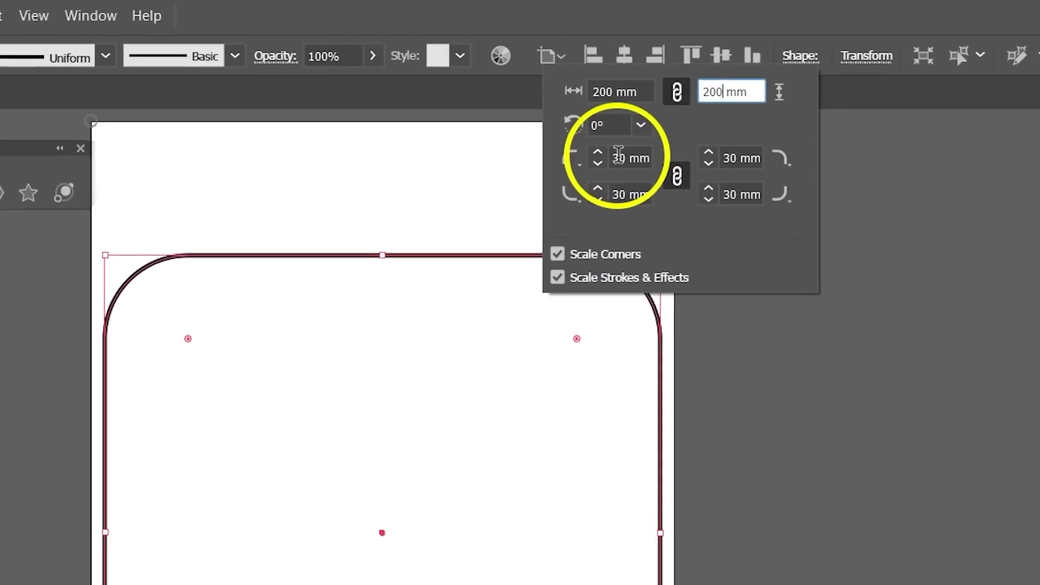
left_click(647, 226)
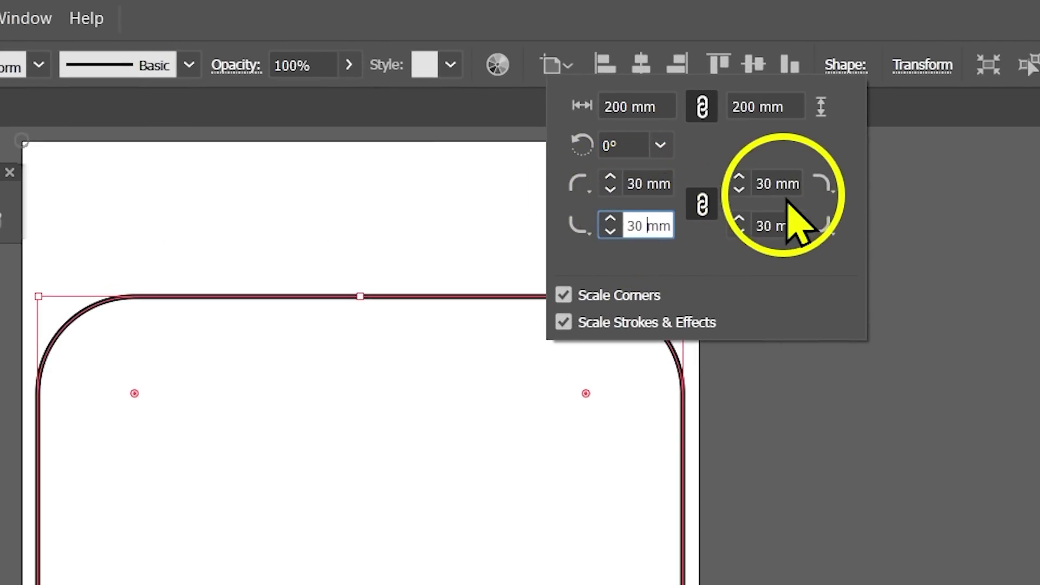
left_click(781, 184)
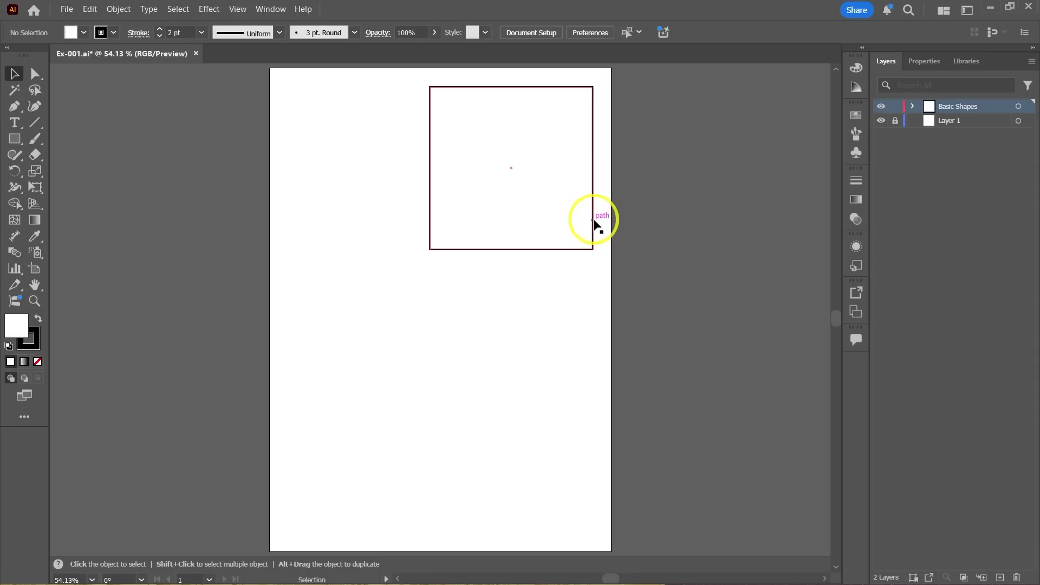
Select the square near the artboard's top-right corner and examine its width, height and rotation options in the transform properties
left_click(595, 222)
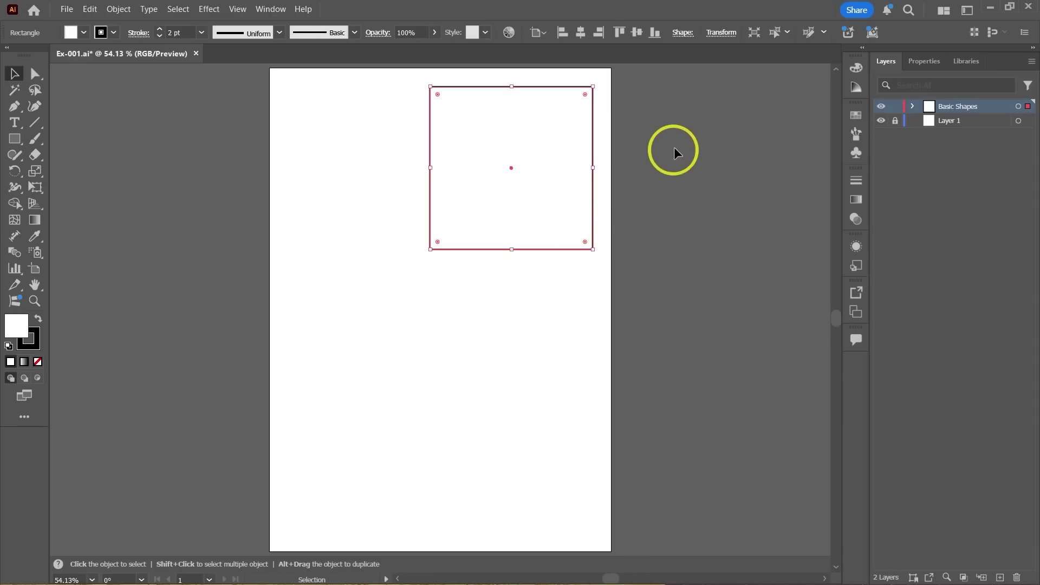
left_click(722, 33)
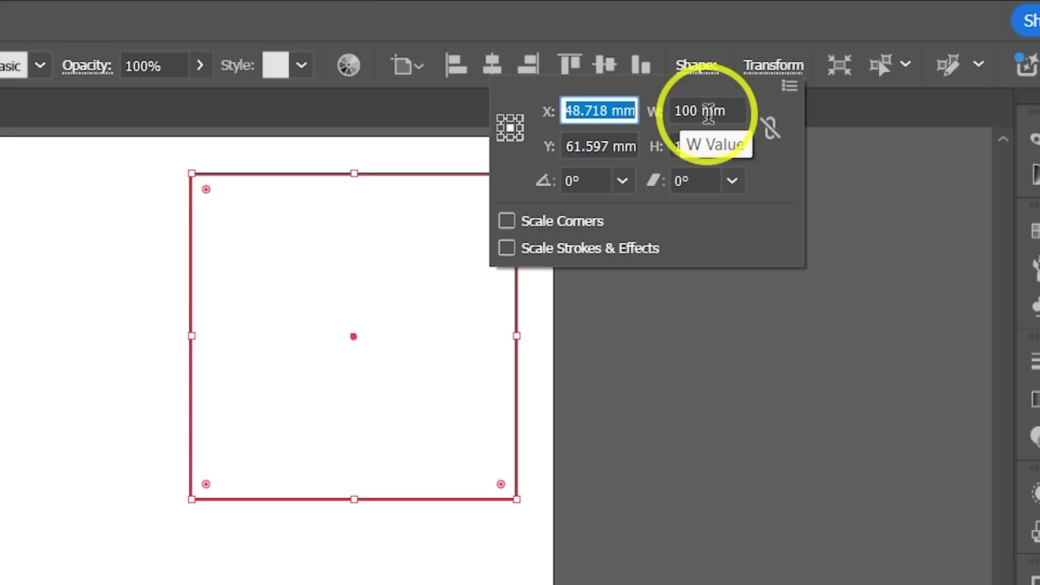
left_click(699, 110)
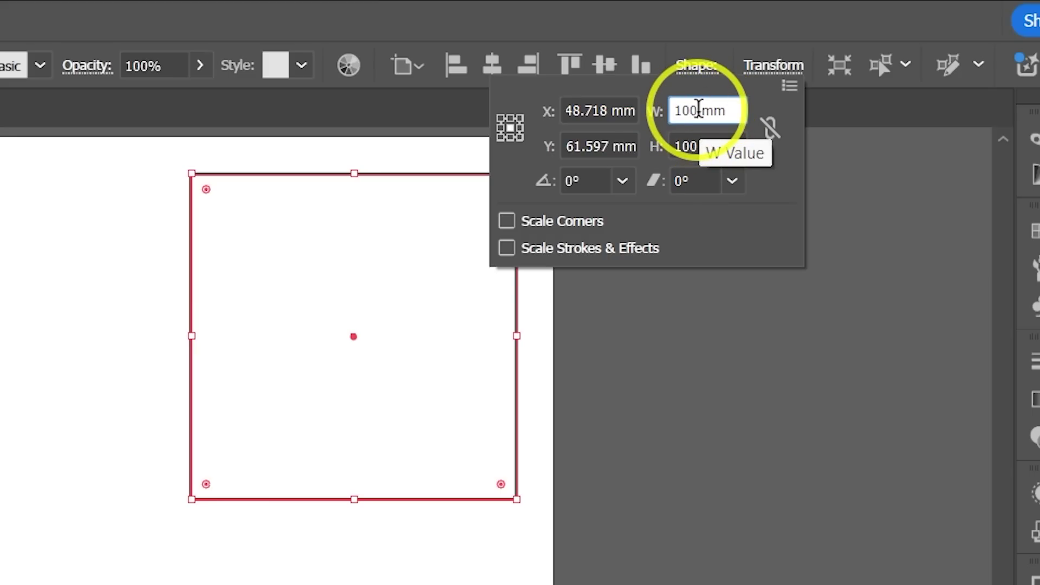
left_click(686, 138)
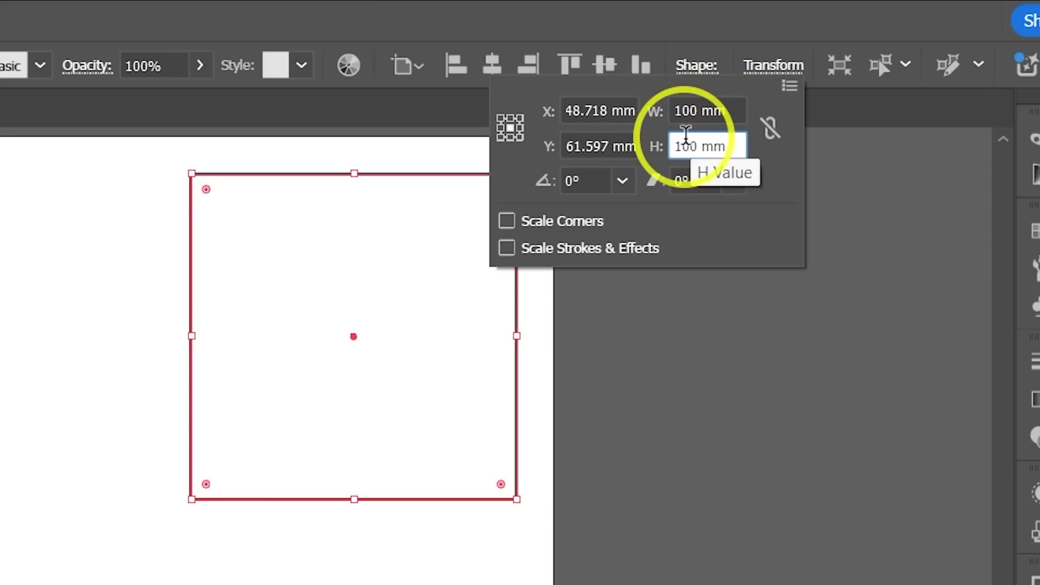
left_click(624, 182)
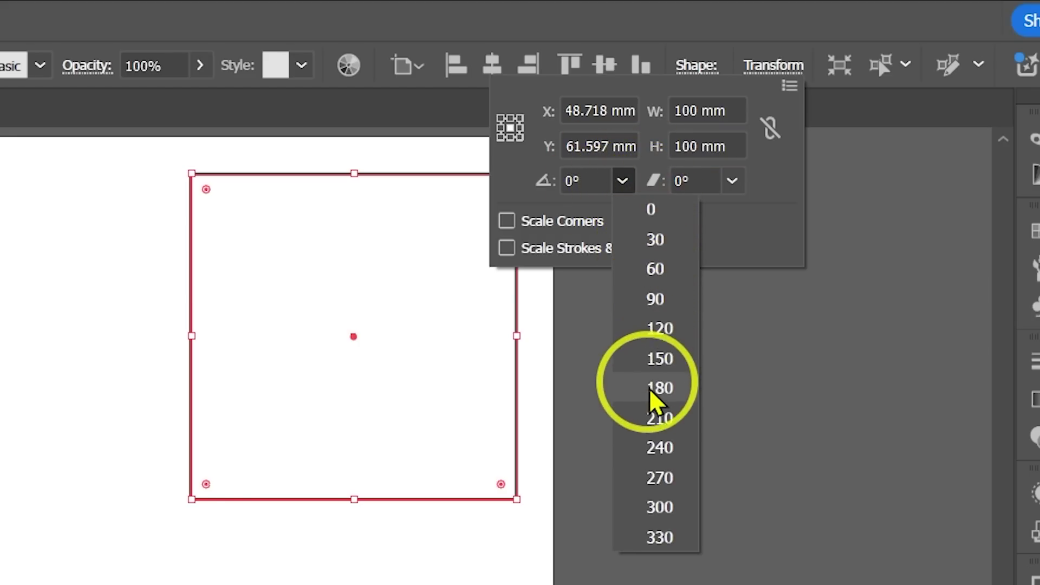
left_click(624, 184)
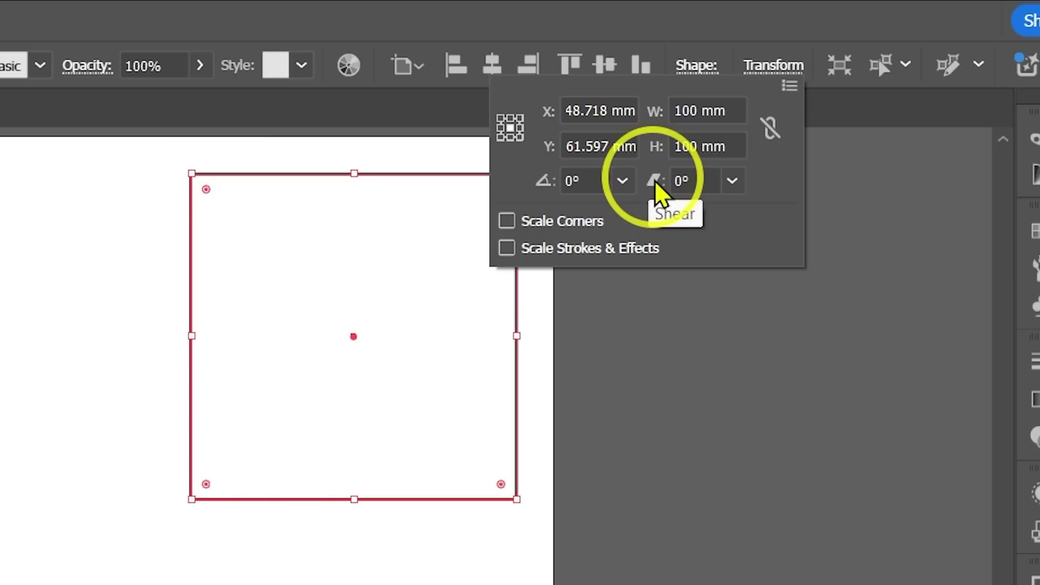
Try shearing the square by 10°, inspect the slanted shape, and undo the shear
left_click(733, 181)
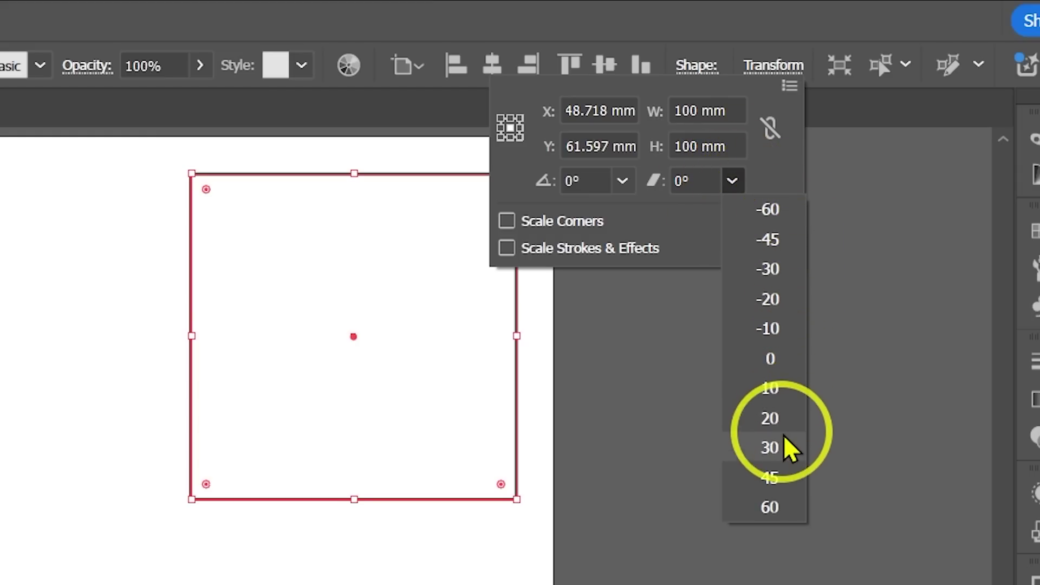
left_click(776, 390)
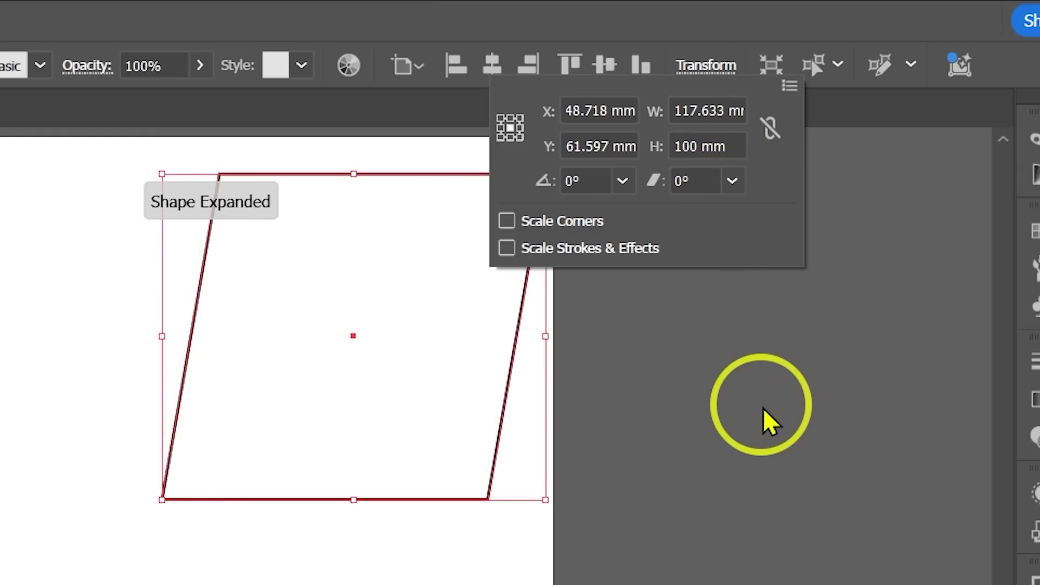
left_click(692, 381)
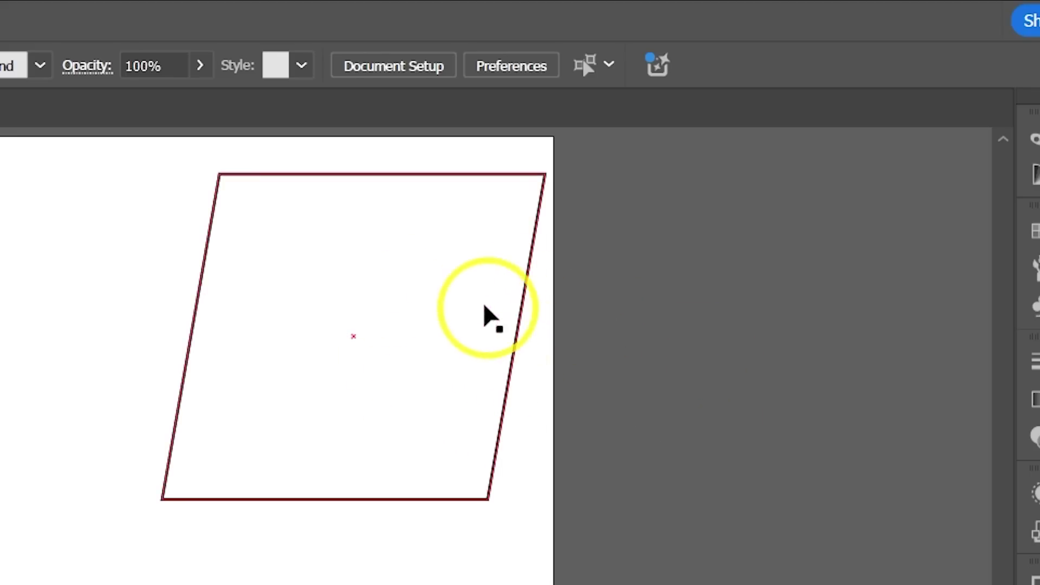
key("a")
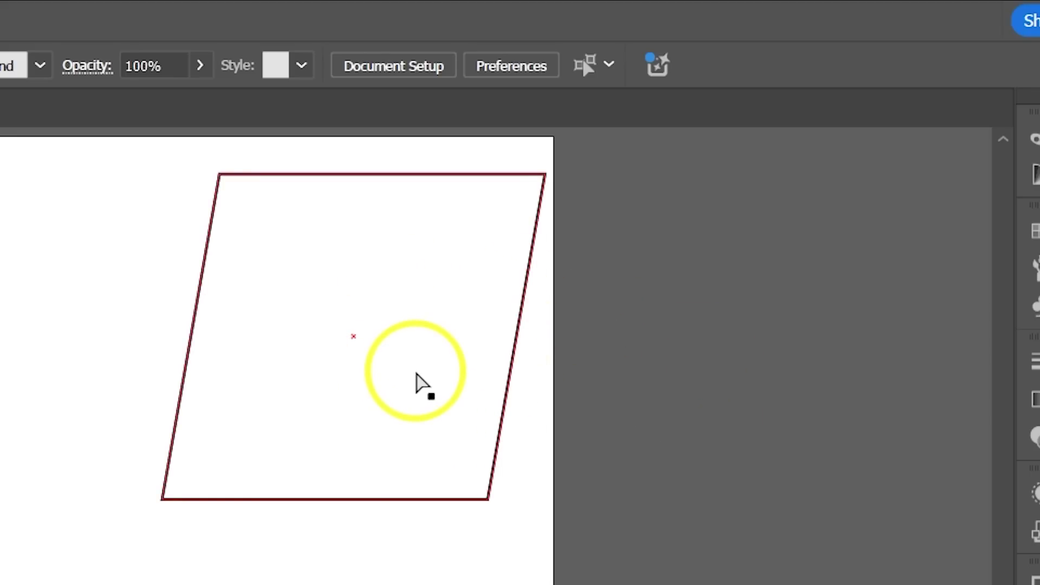
key("ctrl+z")
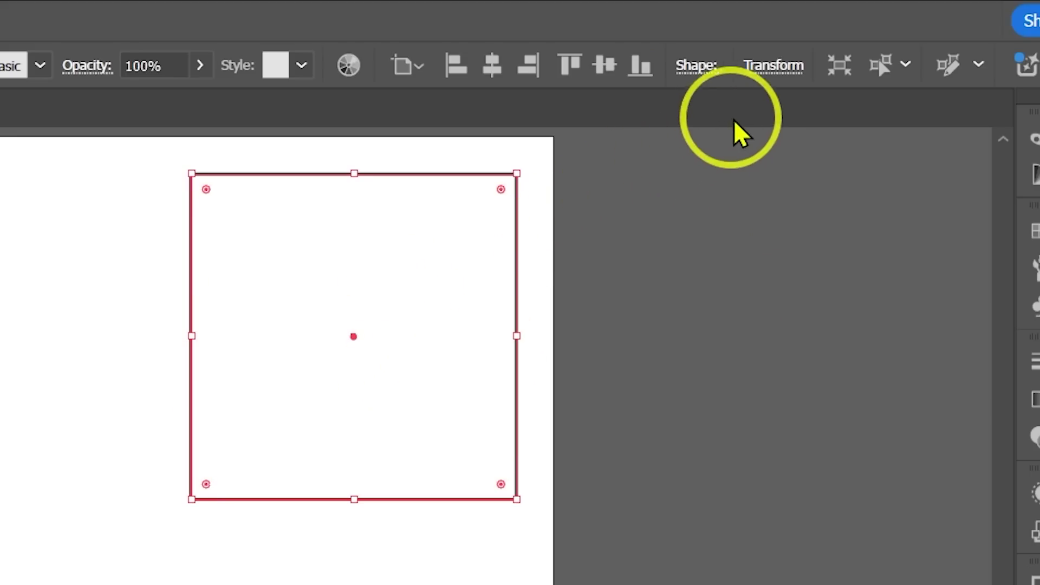
Examine the square's X and Y position and scaling options in its transform settings, and deselect the square
left_click(779, 75)
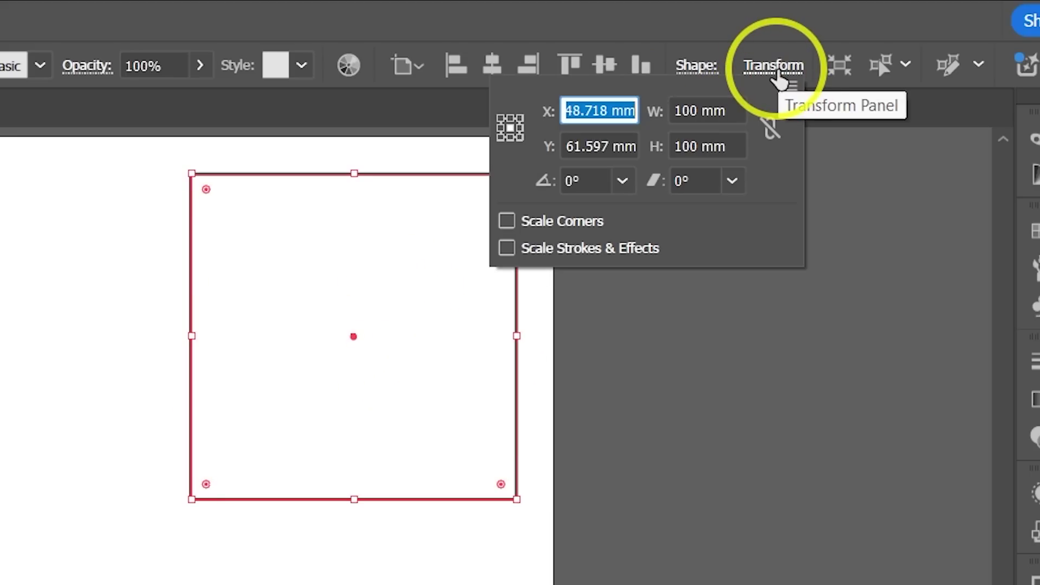
left_click(585, 146)
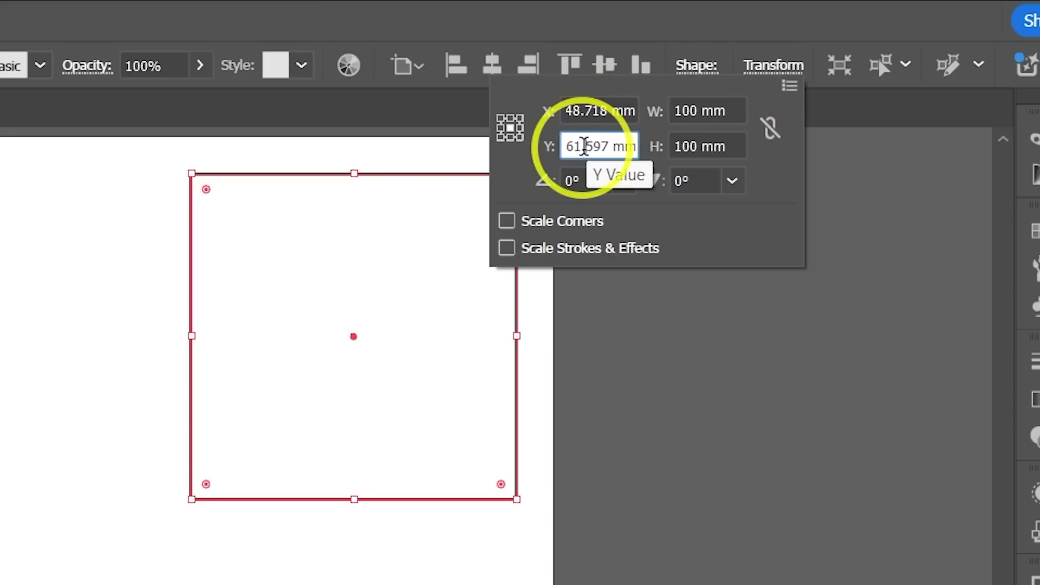
left_click(593, 112)
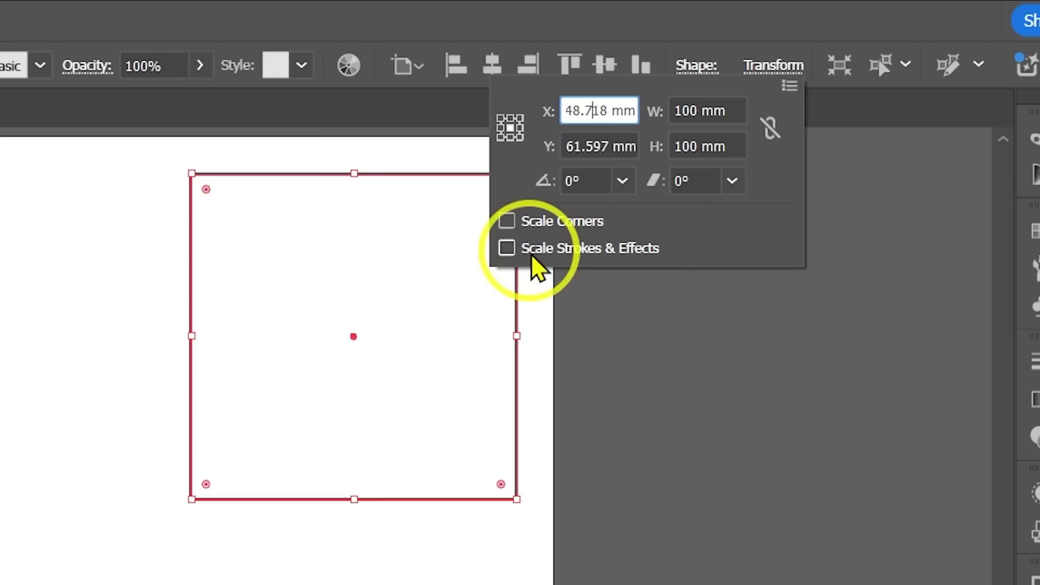
left_click(596, 322)
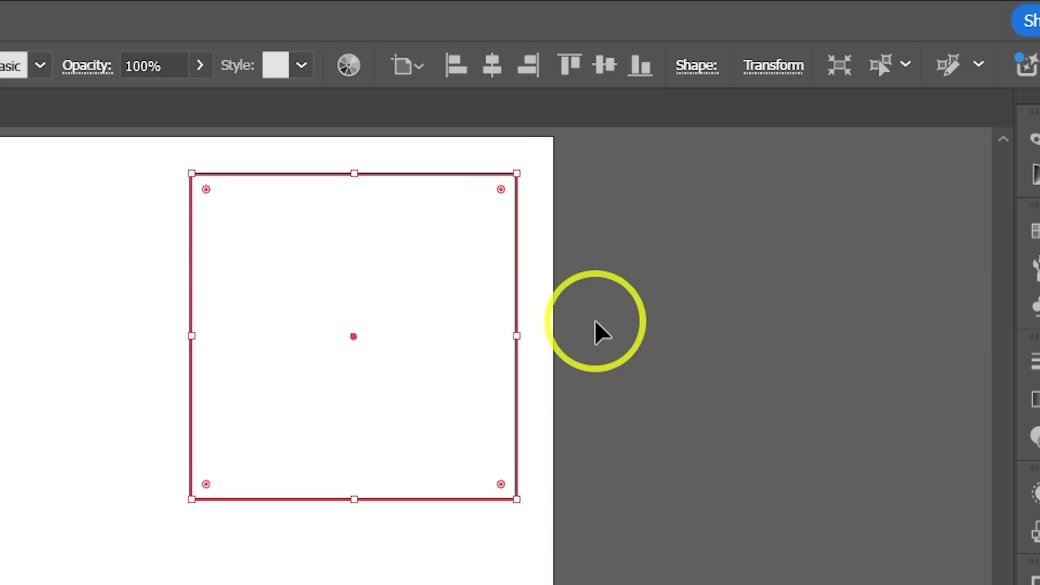
left_click(594, 319)
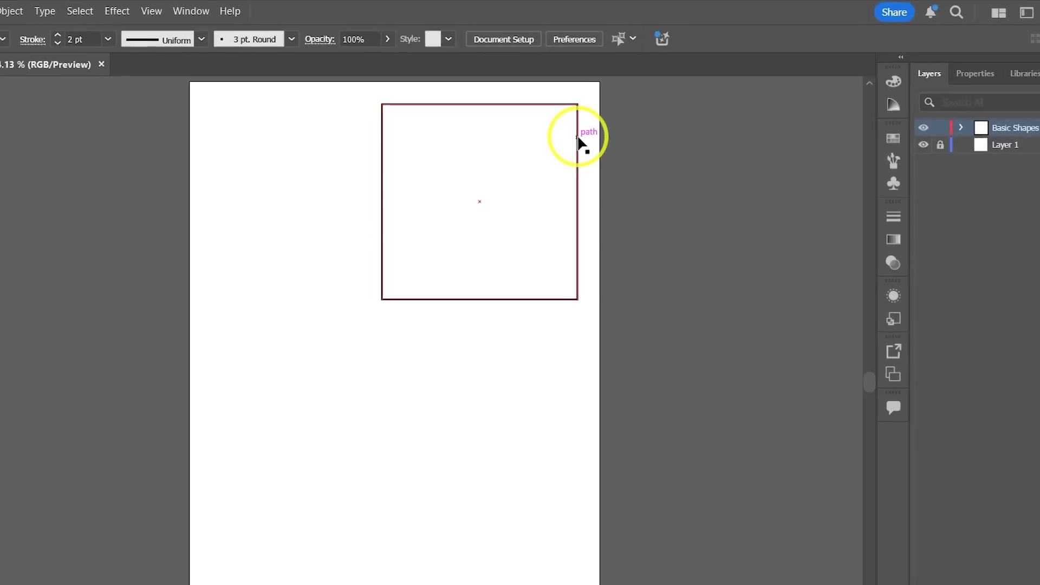
Select the square, display its object properties to examine the transform, appearance and alignment options, and deselect it
left_click(593, 114)
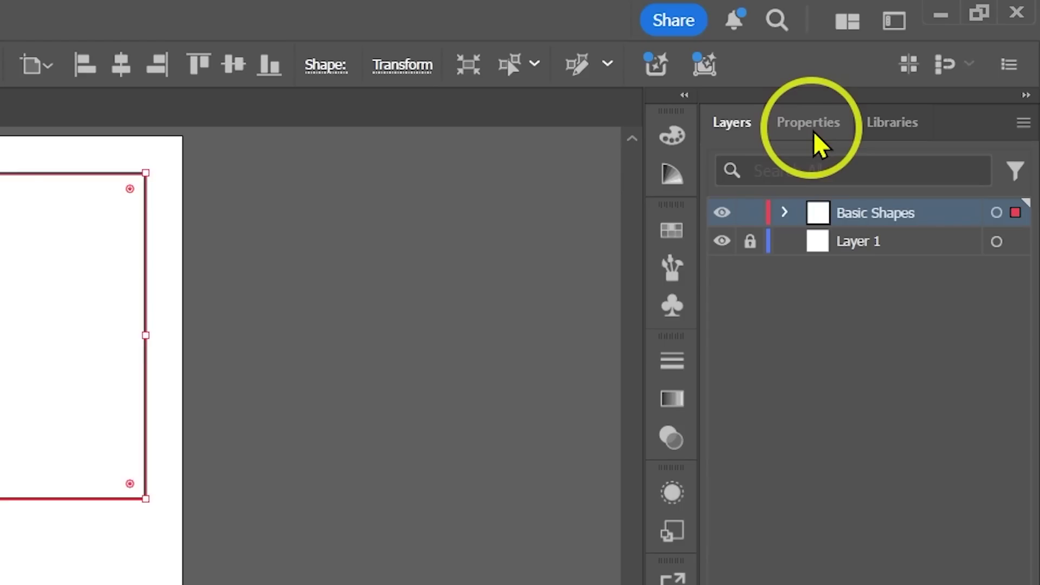
left_click(926, 64)
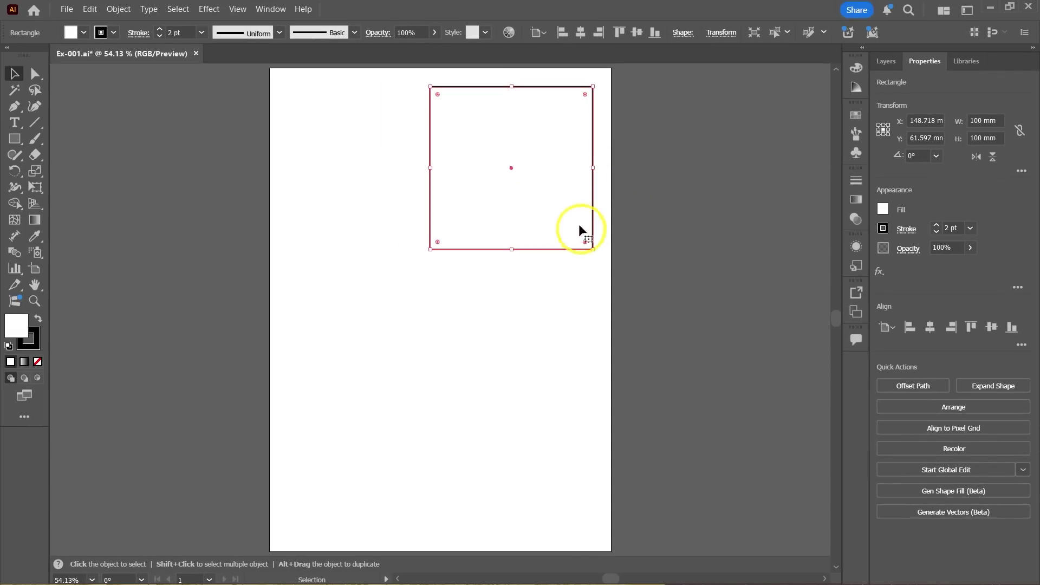
left_click(387, 215)
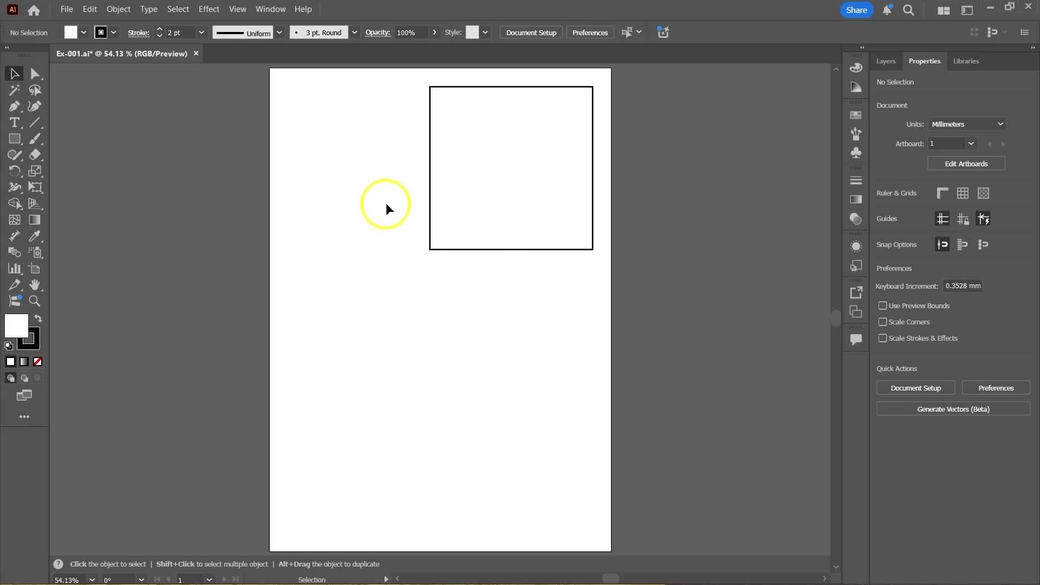
Select the square, center it horizontally and vertically on the artboard, and deselect it
left_click(432, 179)
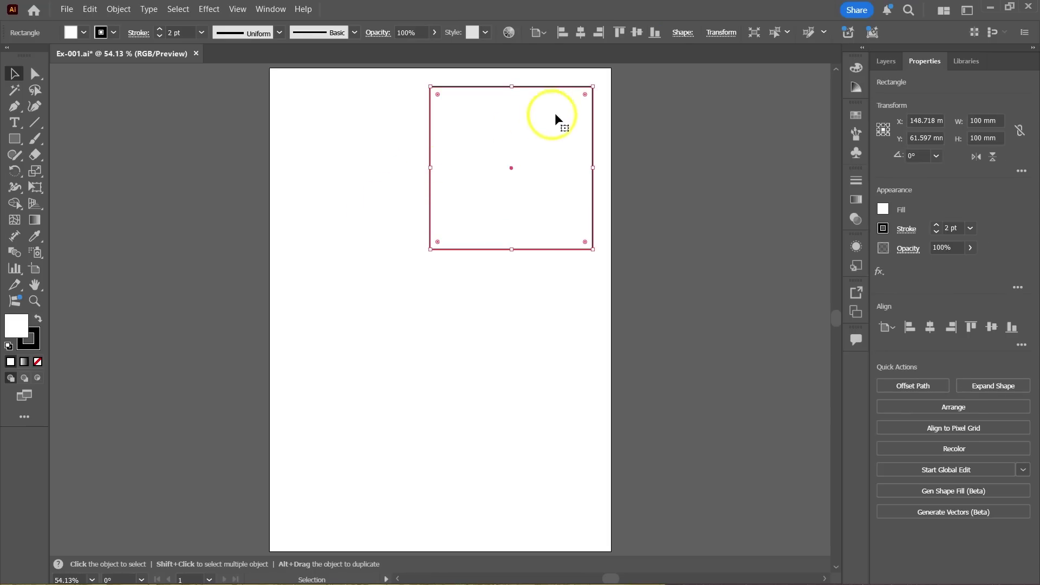
left_click(579, 31)
left_click(632, 35)
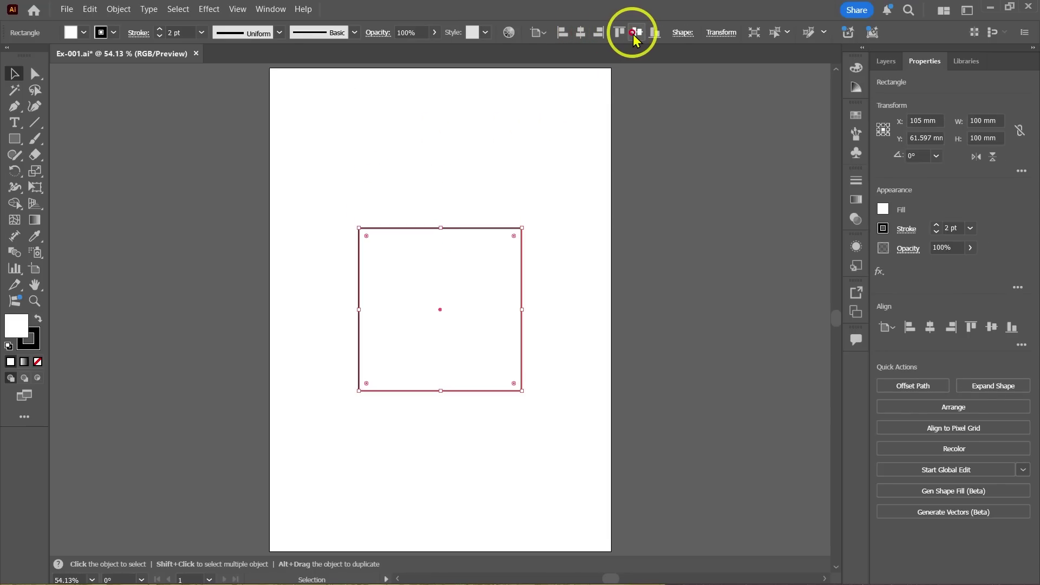
left_click(559, 129)
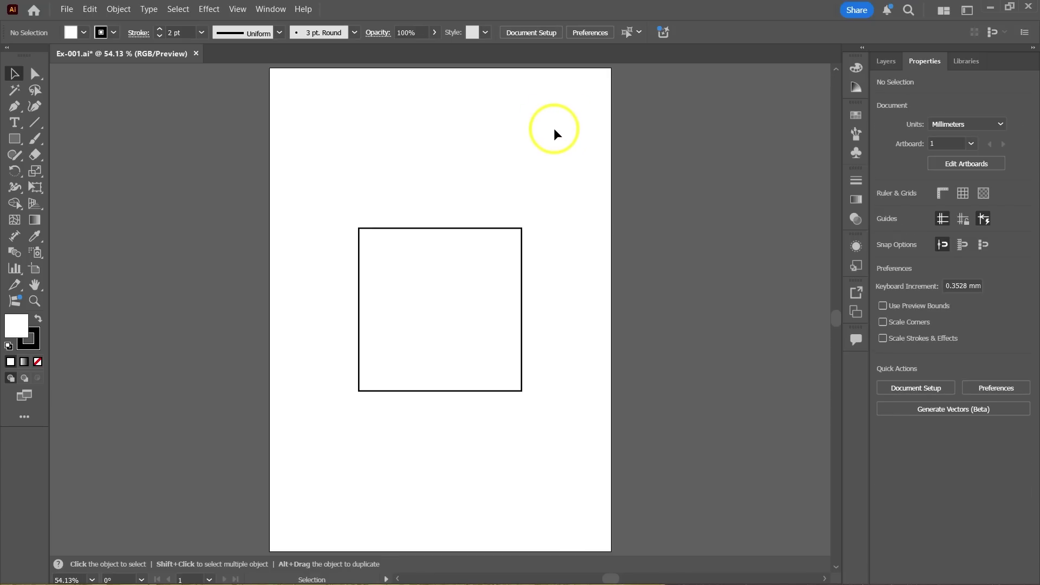